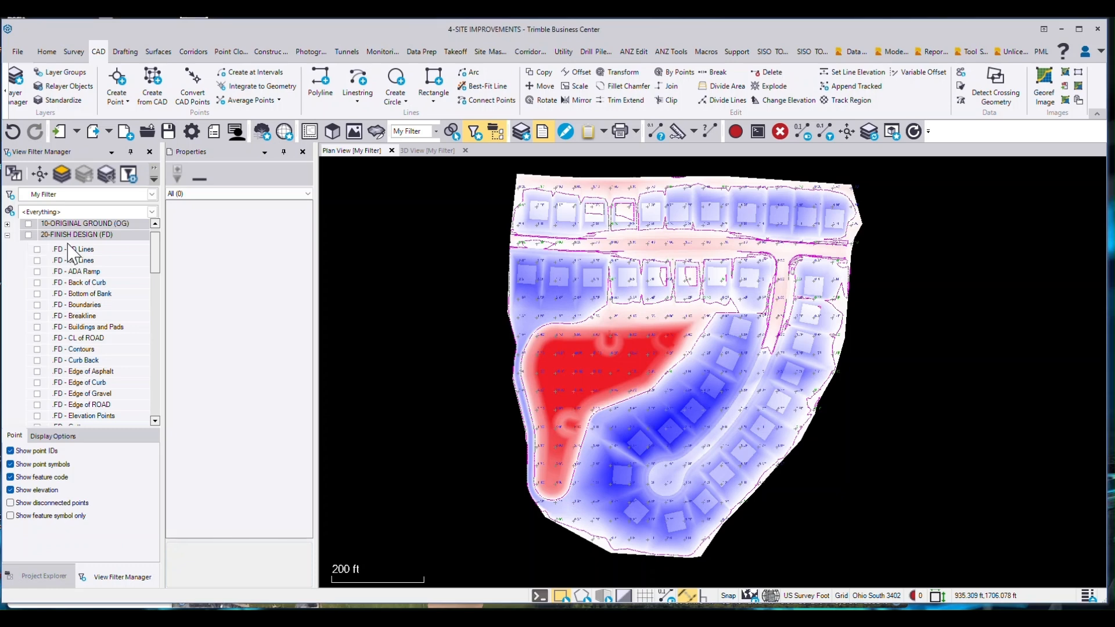
Show the 20-FINISH DESIGN (FD) layer group in the plan view and collapse it and the 49-CUT FILL MAP group.
{"action": "left_click", "coordinate": [28, 235]}
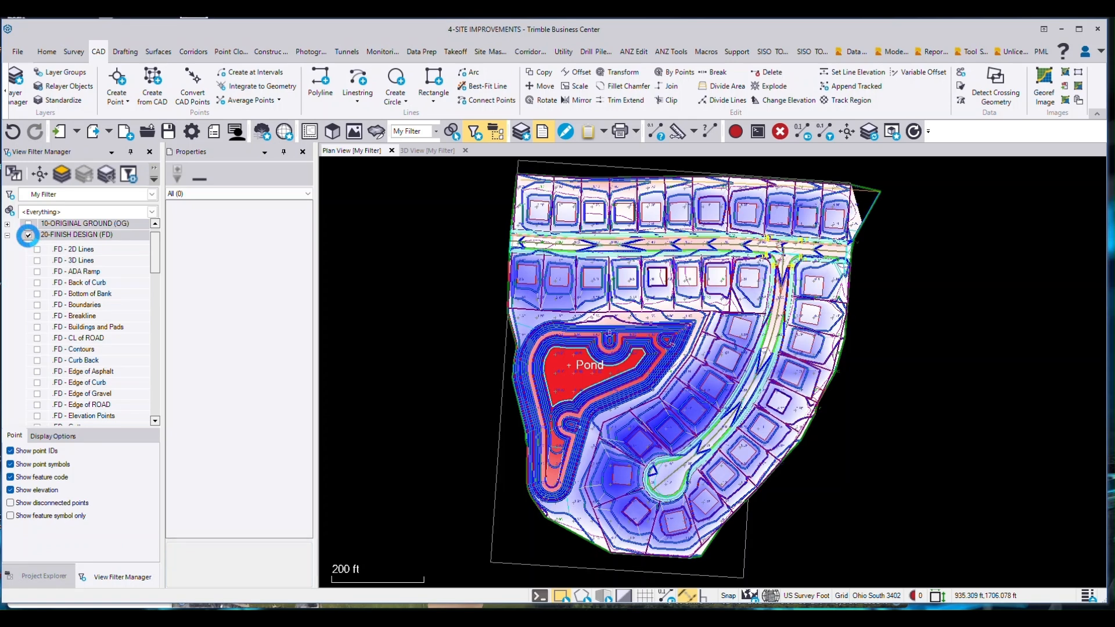
{"action": "left_click", "coordinate": [28, 235]}
{"action": "left_click", "coordinate": [7, 236]}
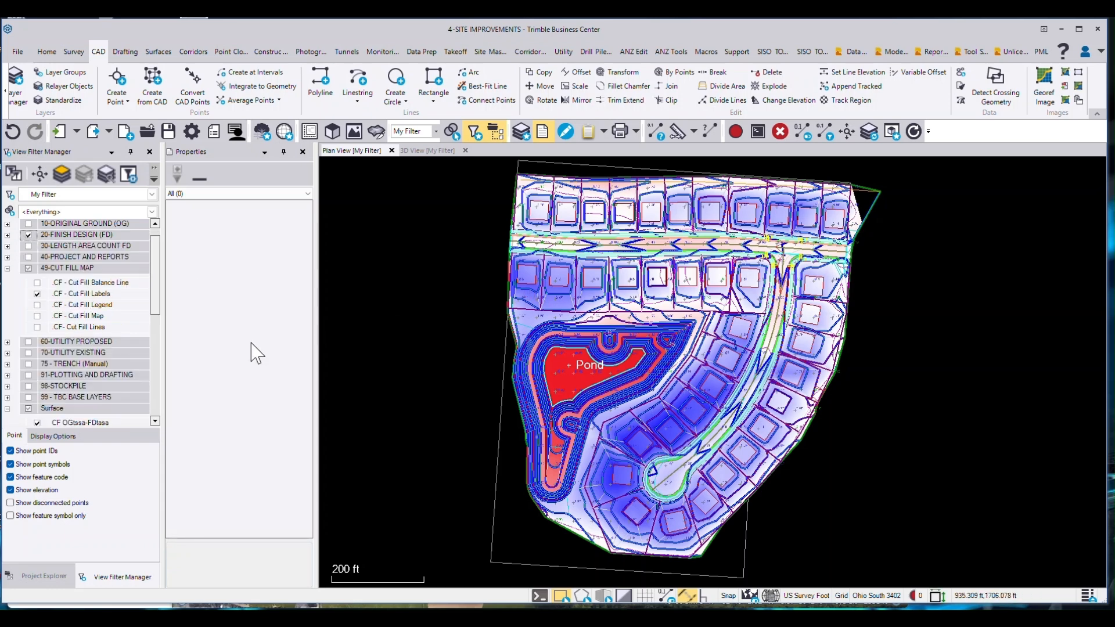
{"action": "left_click", "coordinate": [7, 268]}
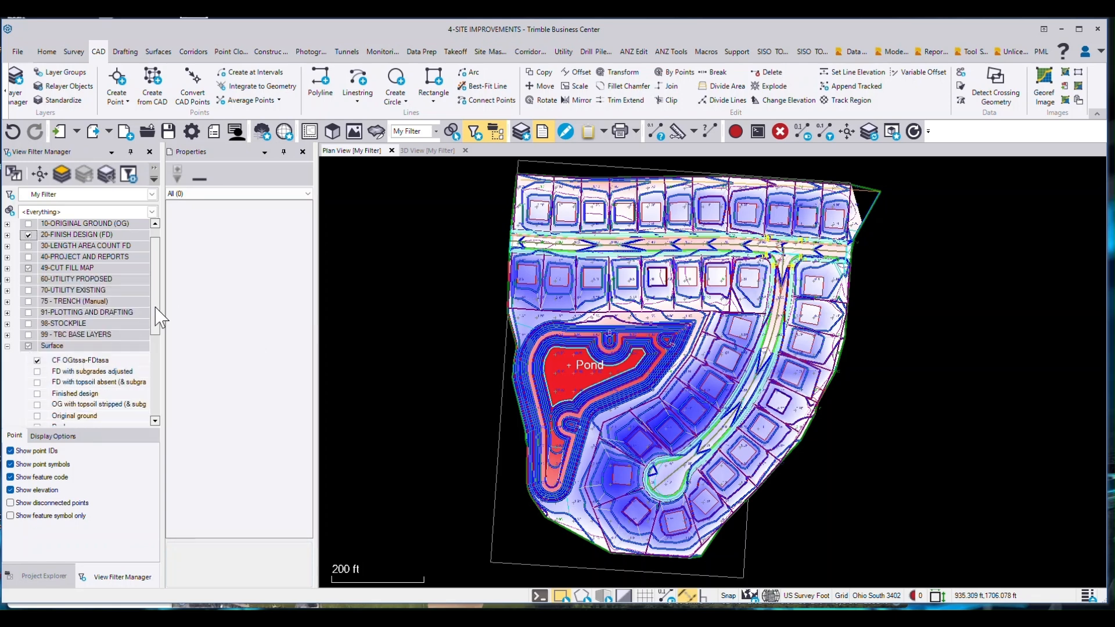
{"action": "left_click_drag", "start_coordinate": [156, 316], "coordinate": [153, 369]}
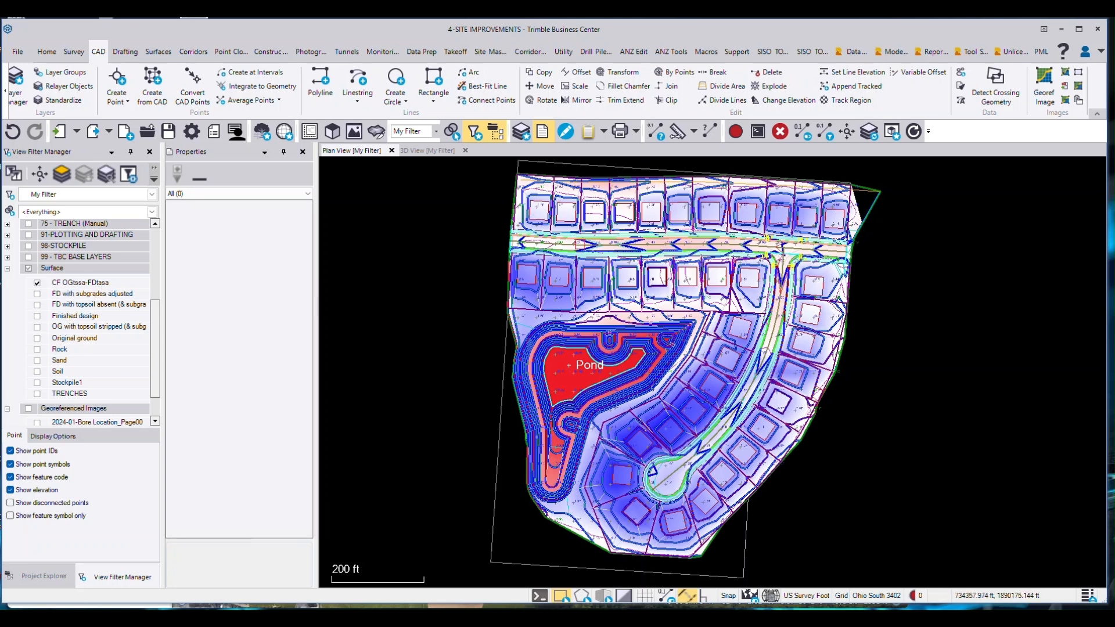
Examine the colors assigned to the elevation breaks in the color mapping of the cut/fill map CF OGtssa-FDtasa, leaving it unedited.
{"action": "left_click", "coordinate": [558, 273]}
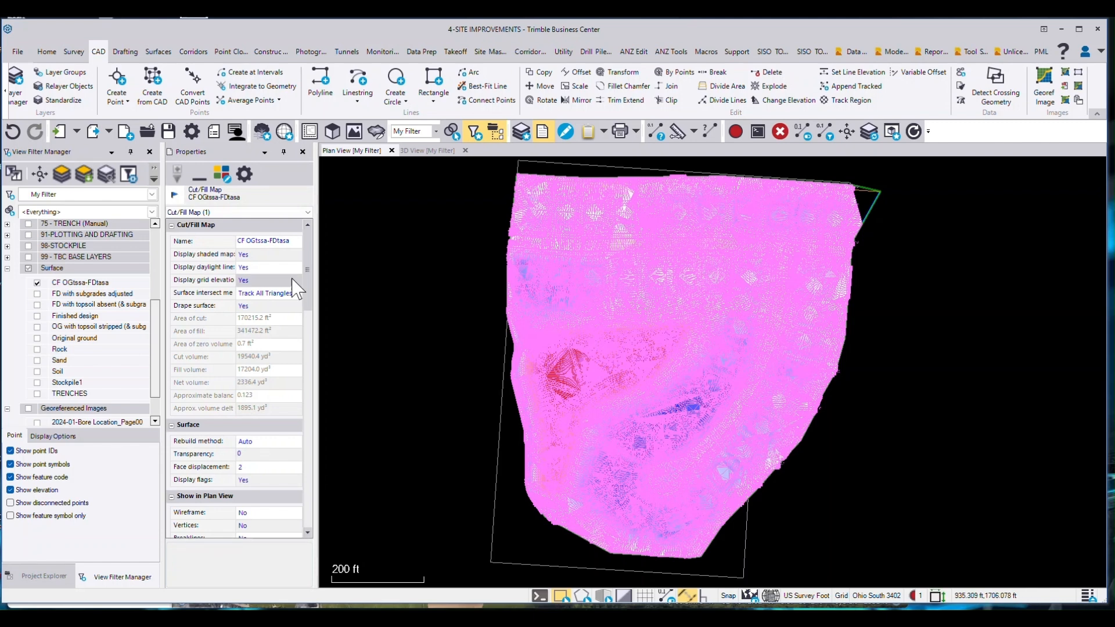
{"action": "left_click", "coordinate": [224, 179]}
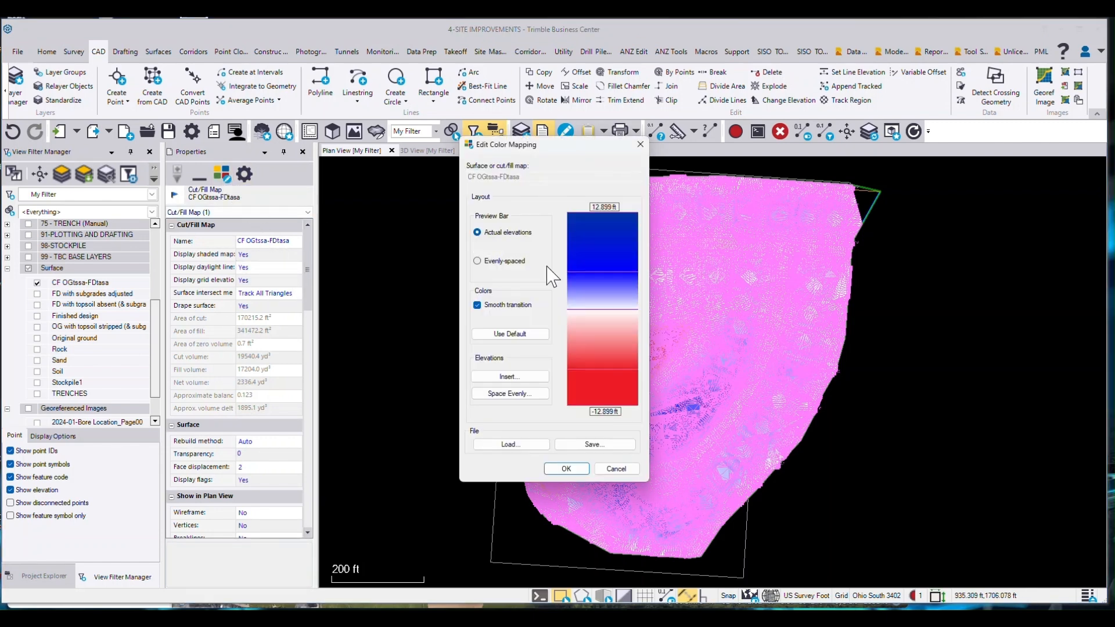
{"action": "left_click", "coordinate": [608, 269]}
{"action": "left_click", "coordinate": [598, 224]}
{"action": "left_click", "coordinate": [598, 256]}
{"action": "left_click", "coordinate": [608, 308]}
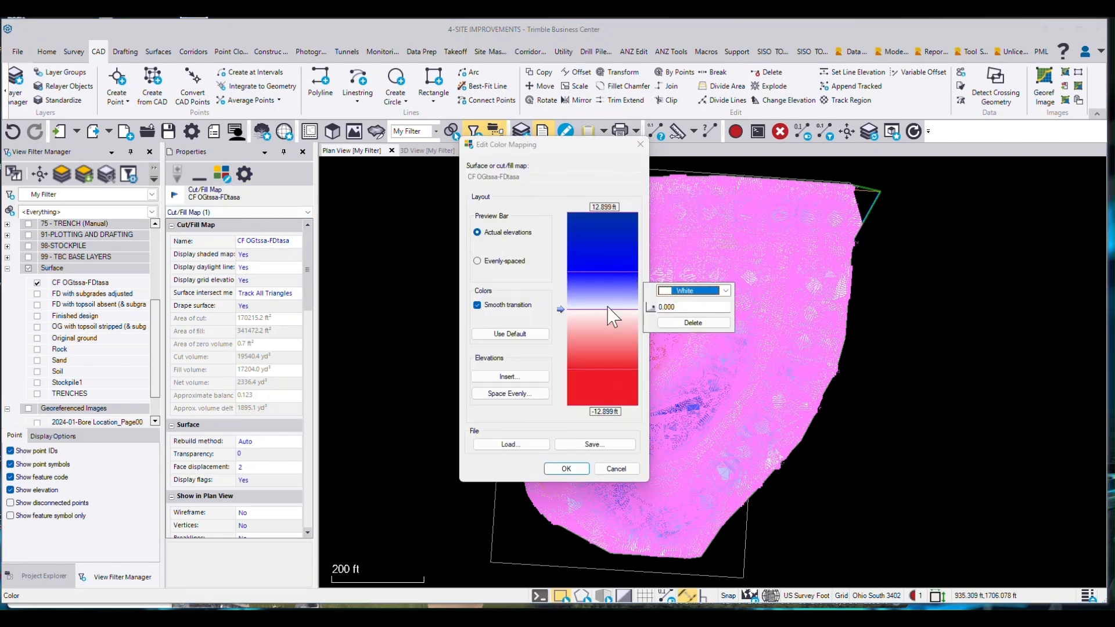
{"action": "left_click", "coordinate": [616, 468]}
{"action": "left_click", "coordinate": [895, 229]}
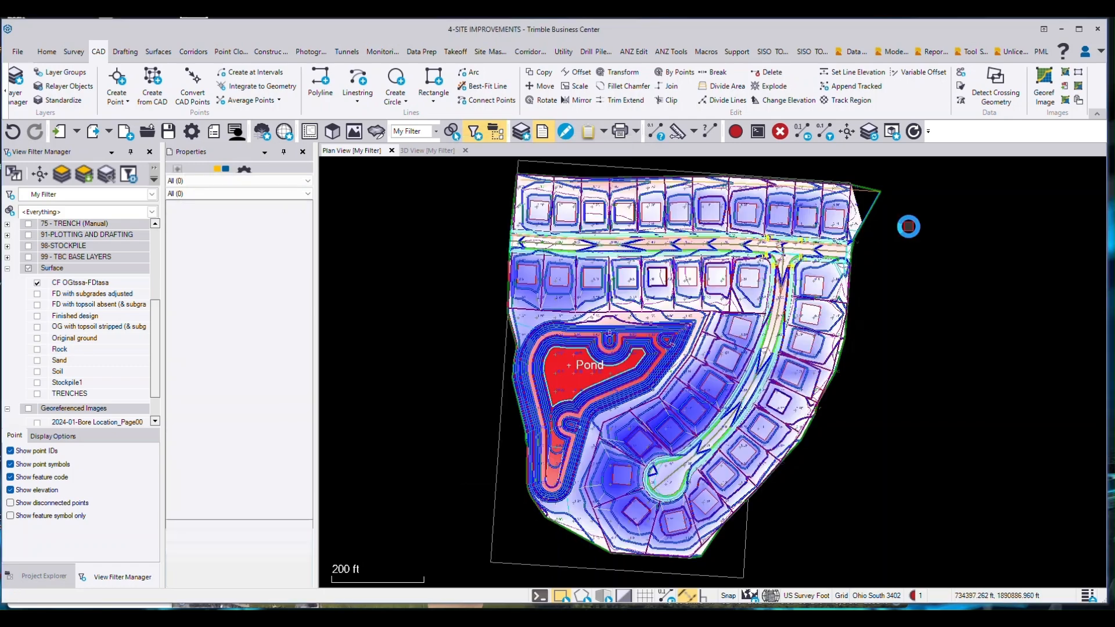
Hide the CF OGtssa-FDtasa cut/fill surface and the .CF - Cut Fill Labels layer in the view filter.
{"action": "scroll", "coordinate": [650, 191], "scroll_direction": "up", "scroll_amount": 5}
{"action": "scroll", "coordinate": [661, 220], "scroll_direction": "down", "scroll_amount": 4}
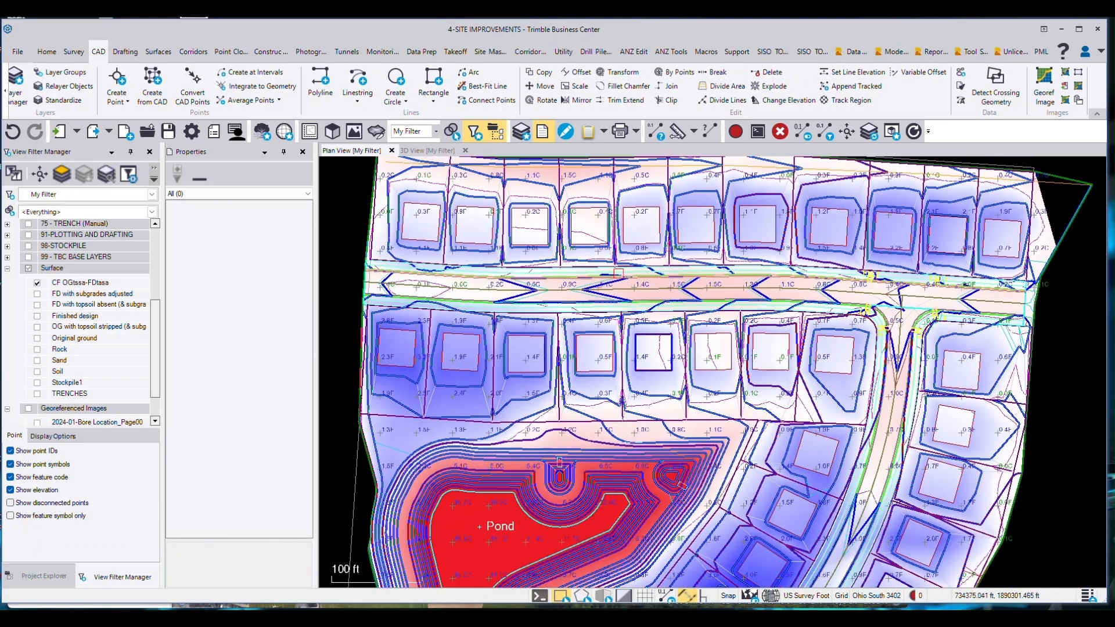
{"action": "scroll", "coordinate": [662, 220], "scroll_direction": "down", "scroll_amount": 3}
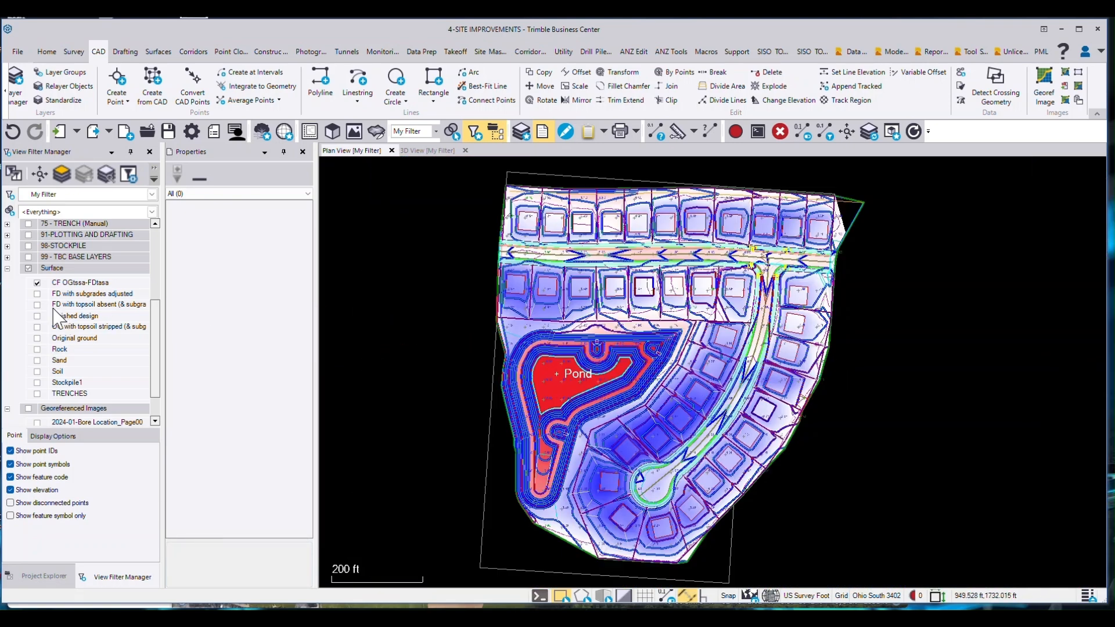
{"action": "left_click", "coordinate": [38, 283]}
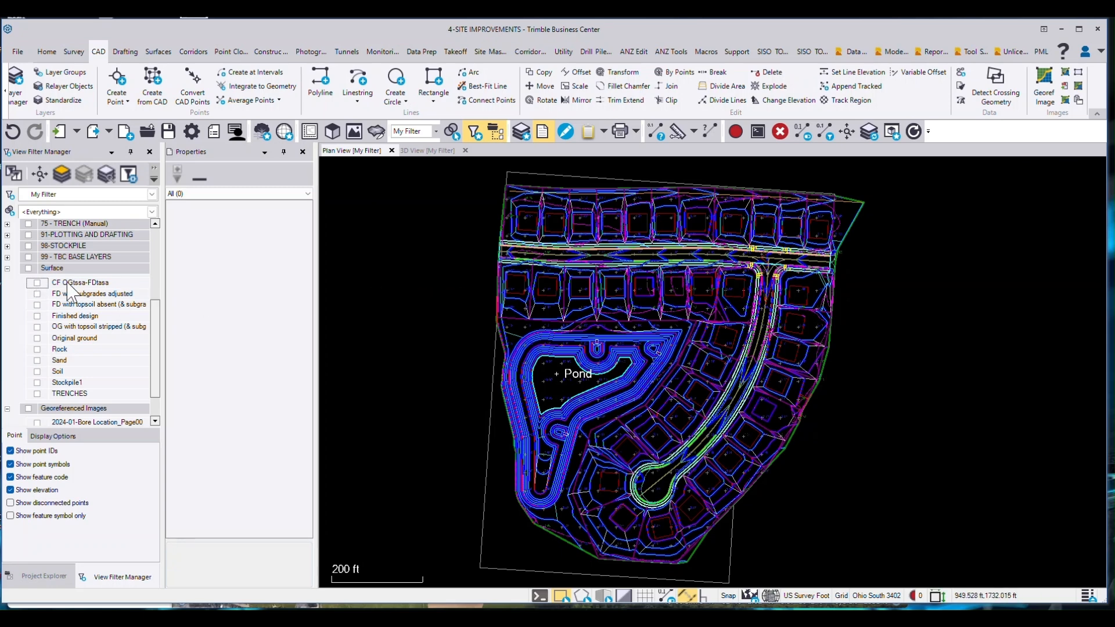
{"action": "scroll", "coordinate": [60, 300], "scroll_direction": "up", "scroll_amount": 3}
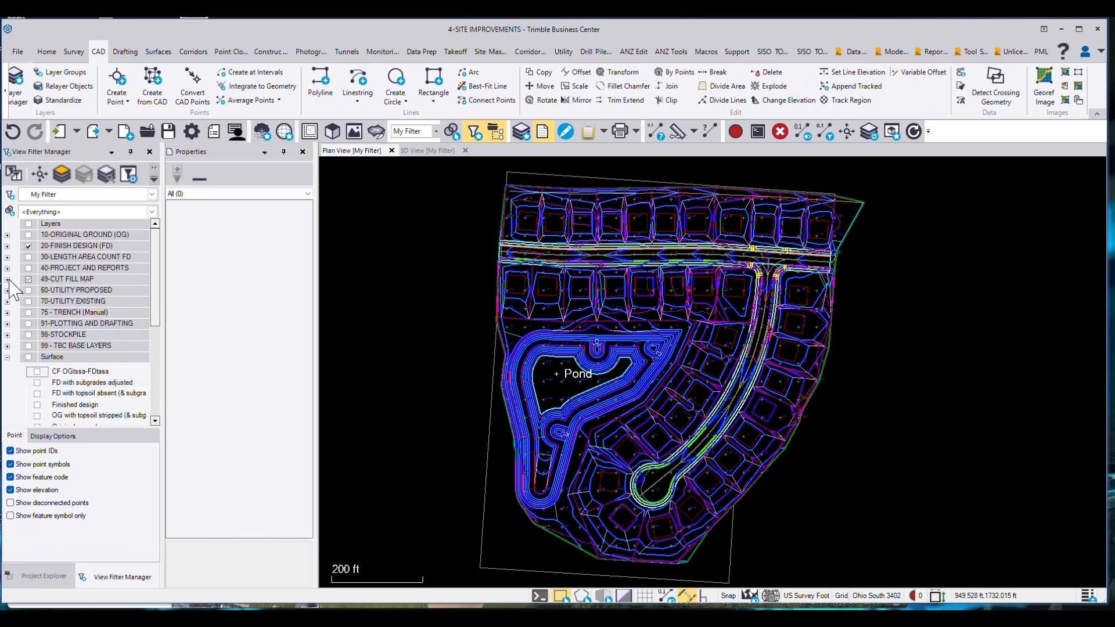
{"action": "left_click", "coordinate": [8, 280]}
{"action": "left_click", "coordinate": [37, 305]}
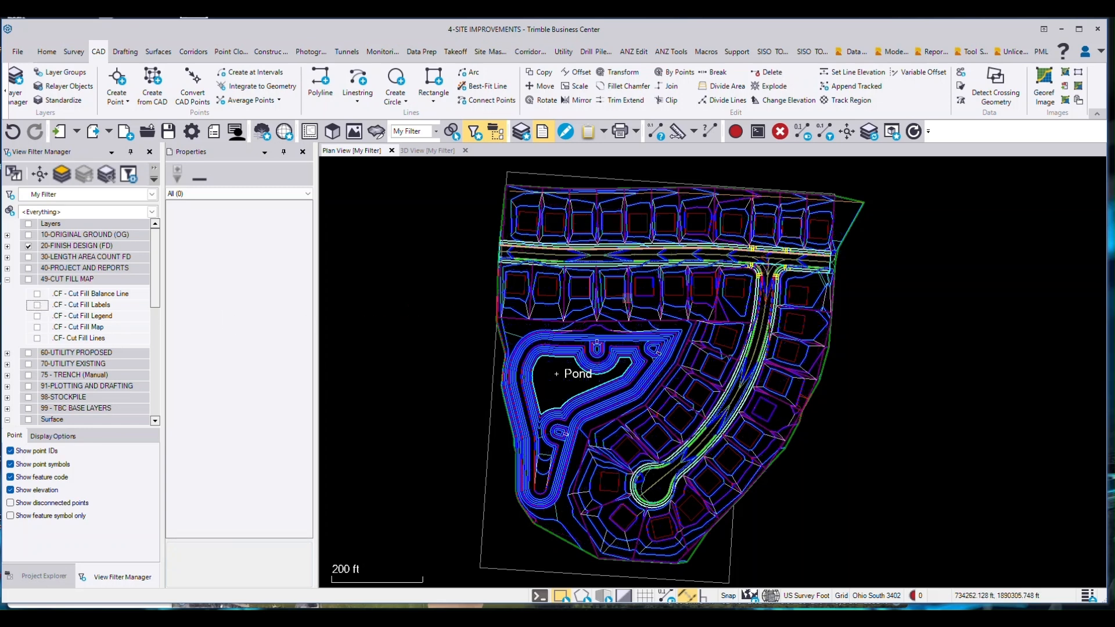
Hide the .FD - Breakline and .FD - Texture layers by picking a lot breakline and the Pond texture in the plan.
{"action": "scroll", "coordinate": [553, 306], "scroll_direction": "up", "scroll_amount": 5}
{"action": "left_click", "coordinate": [573, 323]}
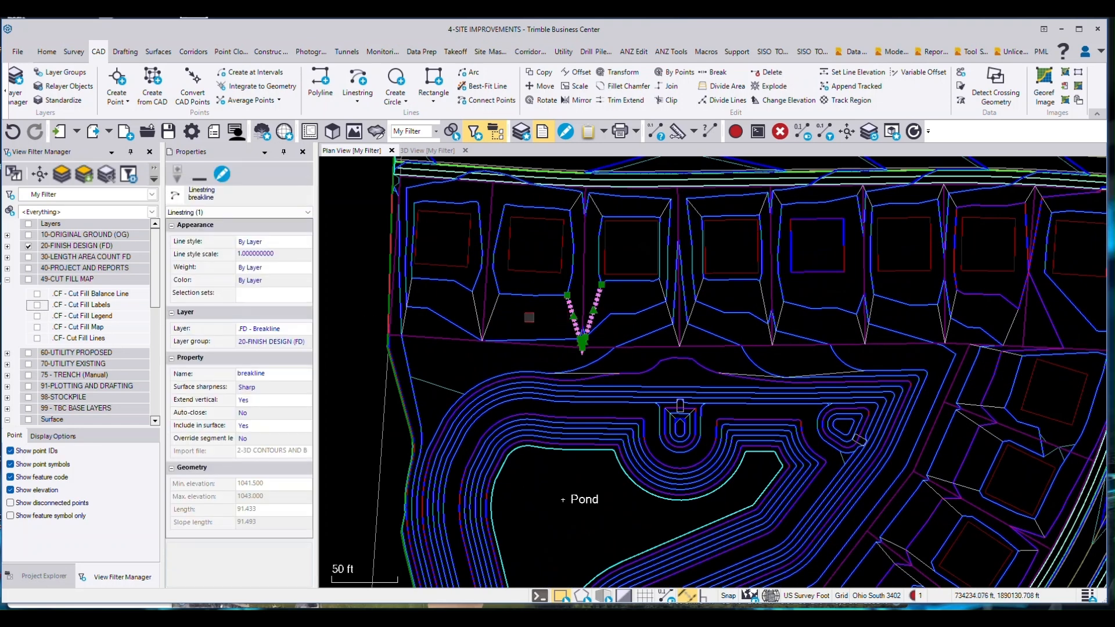
{"action": "left_click", "coordinate": [86, 175]}
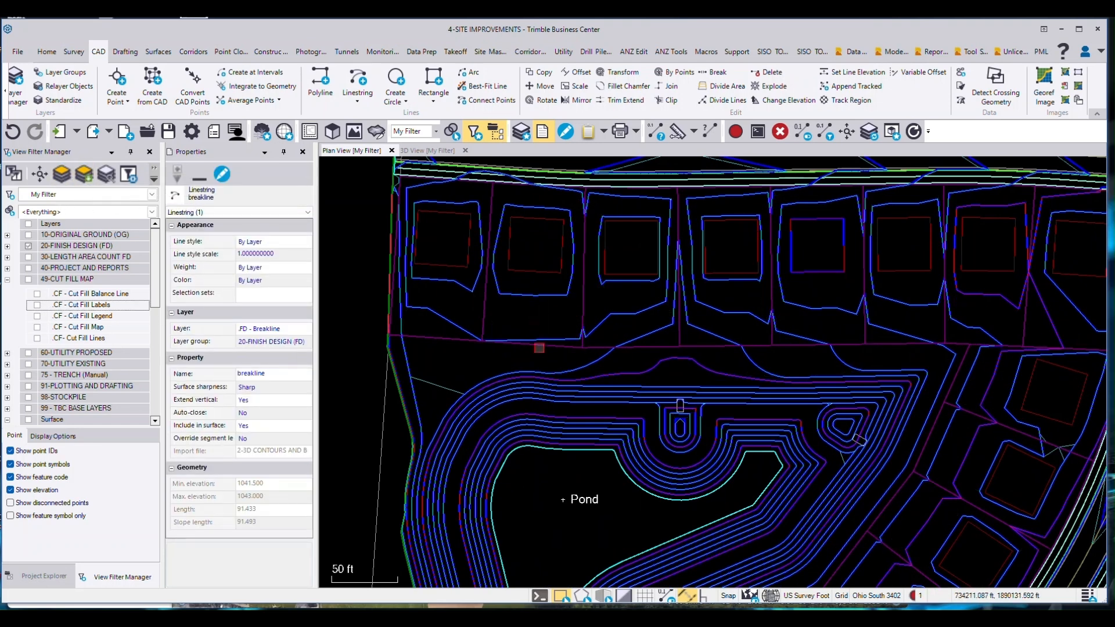
{"action": "left_click", "coordinate": [604, 499]}
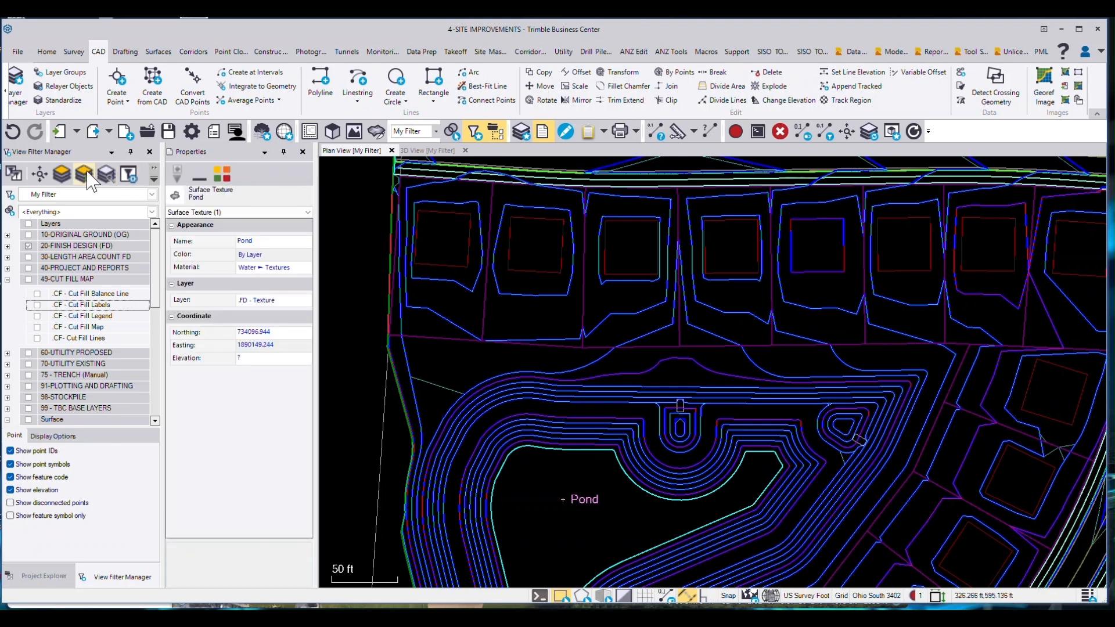
{"action": "scroll", "coordinate": [416, 327], "scroll_direction": "down", "scroll_amount": 3}
{"action": "scroll", "coordinate": [730, 300], "scroll_direction": "up", "scroll_amount": 3}
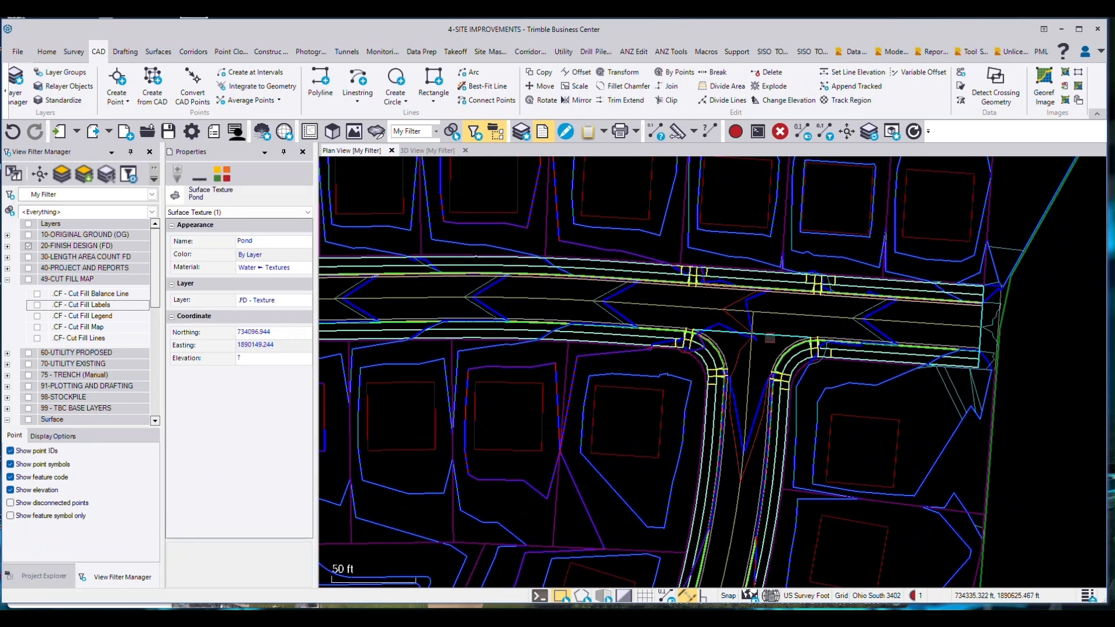
Hide the .FD - 3D Lines and .FD - ADA Ramp layers by picking one of their lines at the road intersection.
{"action": "left_click", "coordinate": [771, 335]}
{"action": "left_click", "coordinate": [85, 175]}
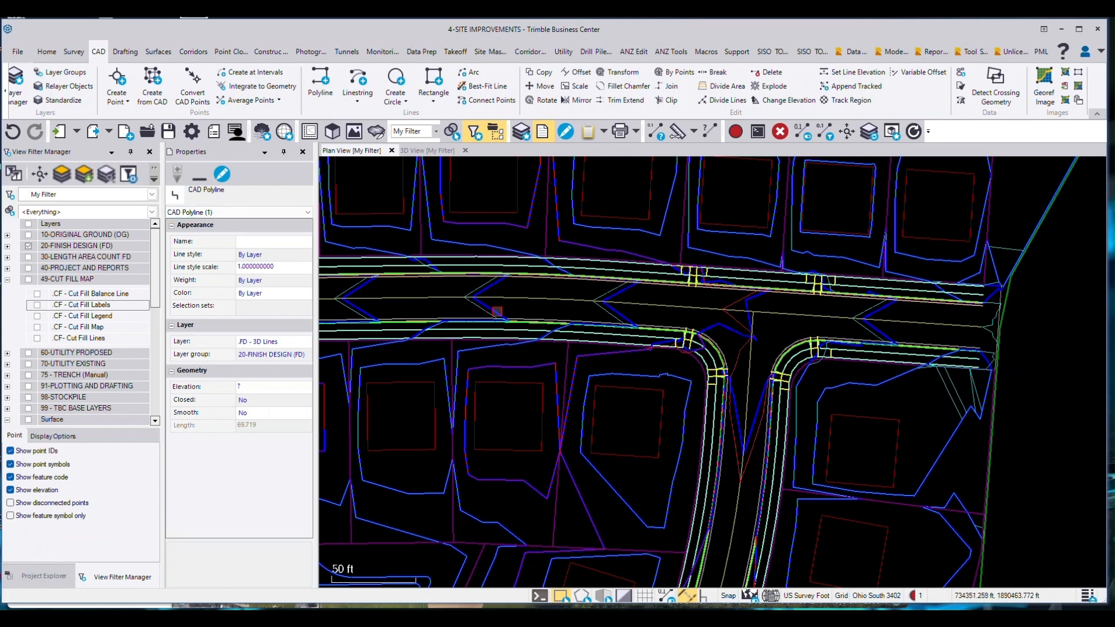
{"action": "scroll", "coordinate": [808, 281], "scroll_direction": "up", "scroll_amount": 2}
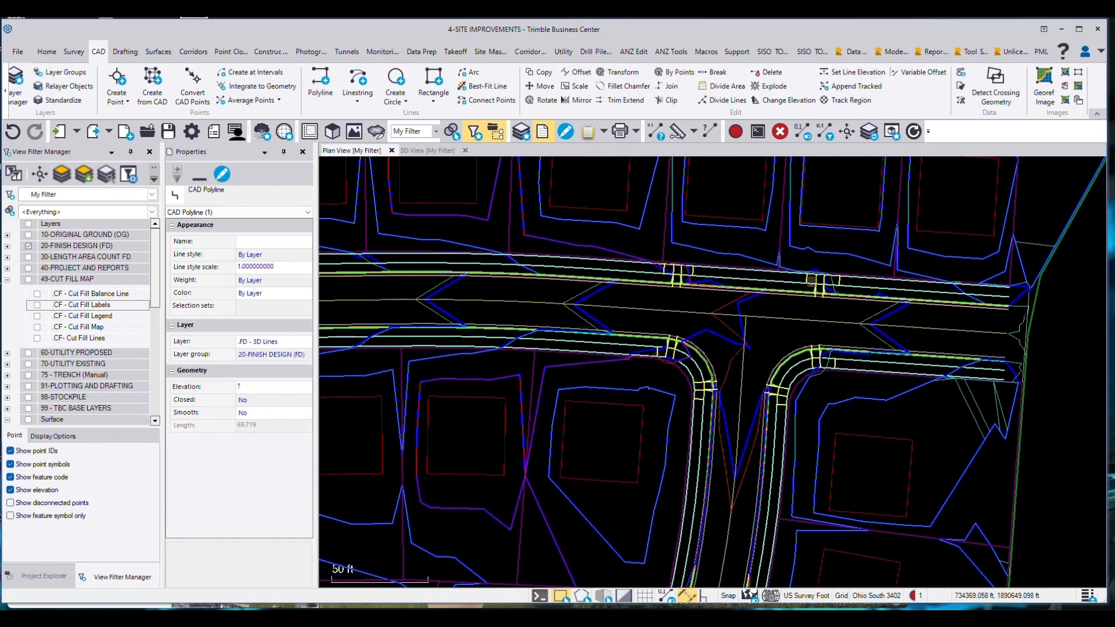
{"action": "left_click", "coordinate": [800, 281]}
{"action": "left_click", "coordinate": [801, 271]}
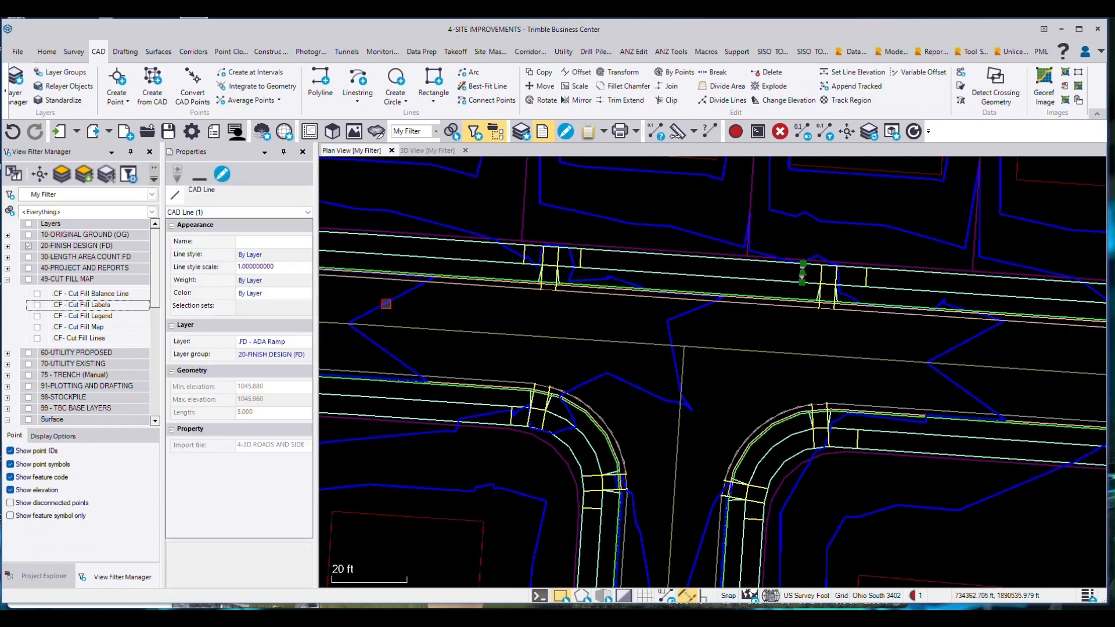
{"action": "left_click", "coordinate": [84, 174]}
Show the .CF - Cut Fill Labels layer and select all displayed site objects in the plan view.
{"action": "scroll", "coordinate": [755, 296], "scroll_direction": "down", "scroll_amount": 2}
{"action": "scroll", "coordinate": [779, 256], "scroll_direction": "down", "scroll_amount": 2}
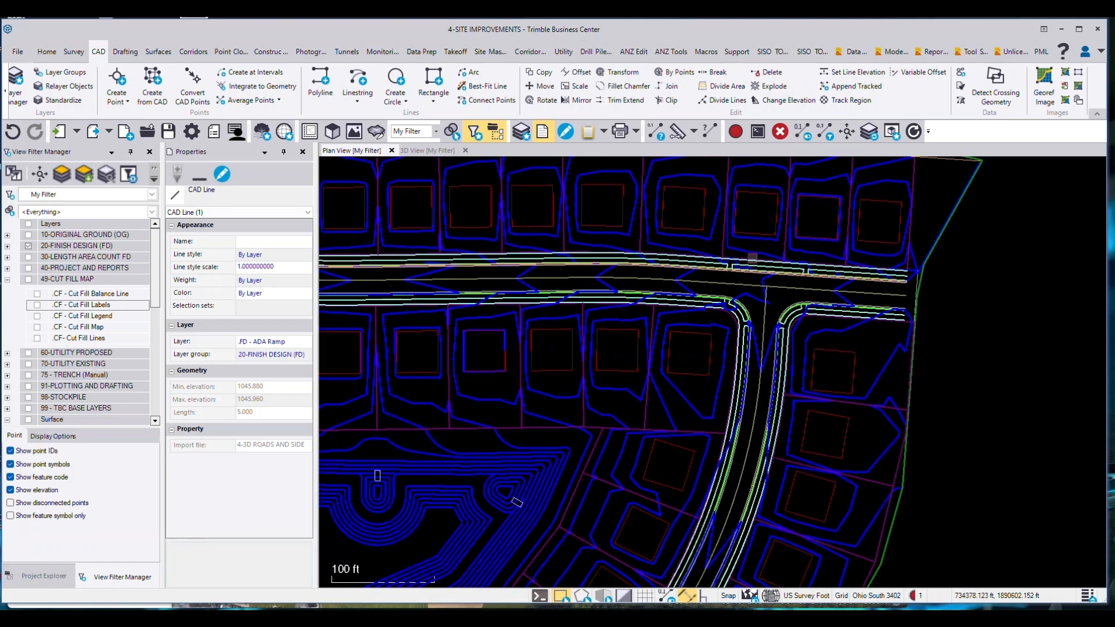
{"action": "scroll", "coordinate": [722, 414], "scroll_direction": "down", "scroll_amount": 2}
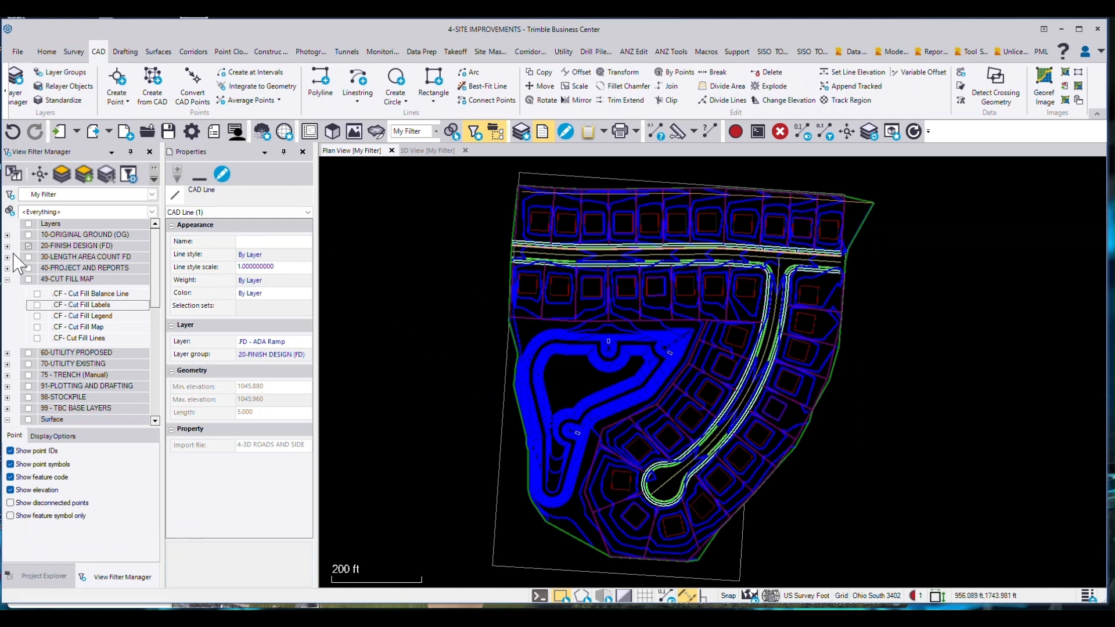
{"action": "left_click", "coordinate": [38, 305]}
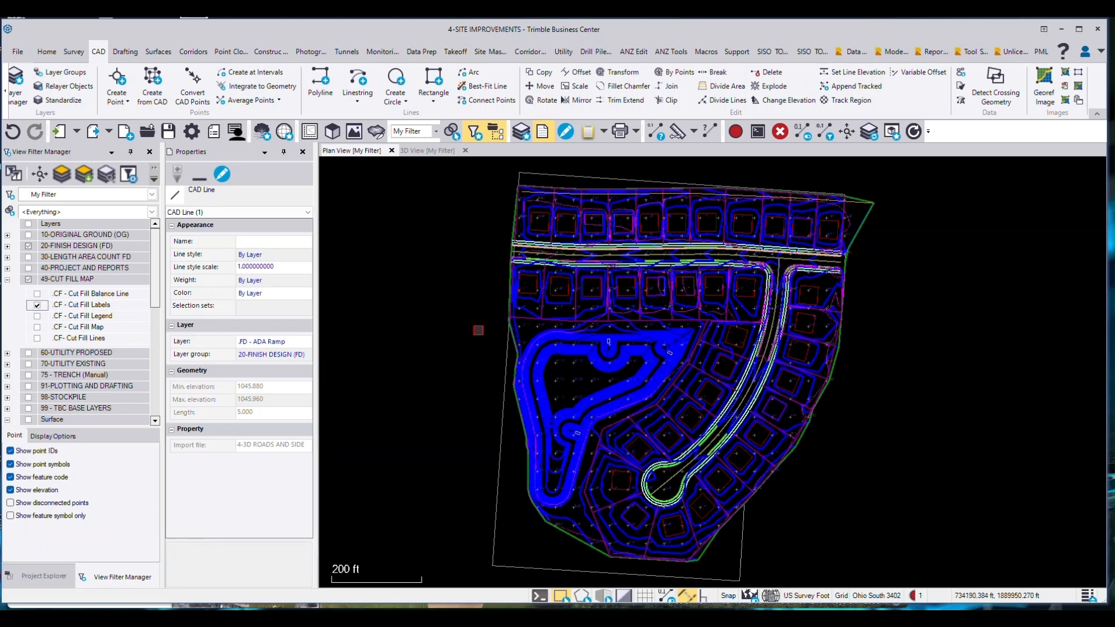
{"action": "left_click_drag", "start_coordinate": [429, 164], "coordinate": [895, 586]}
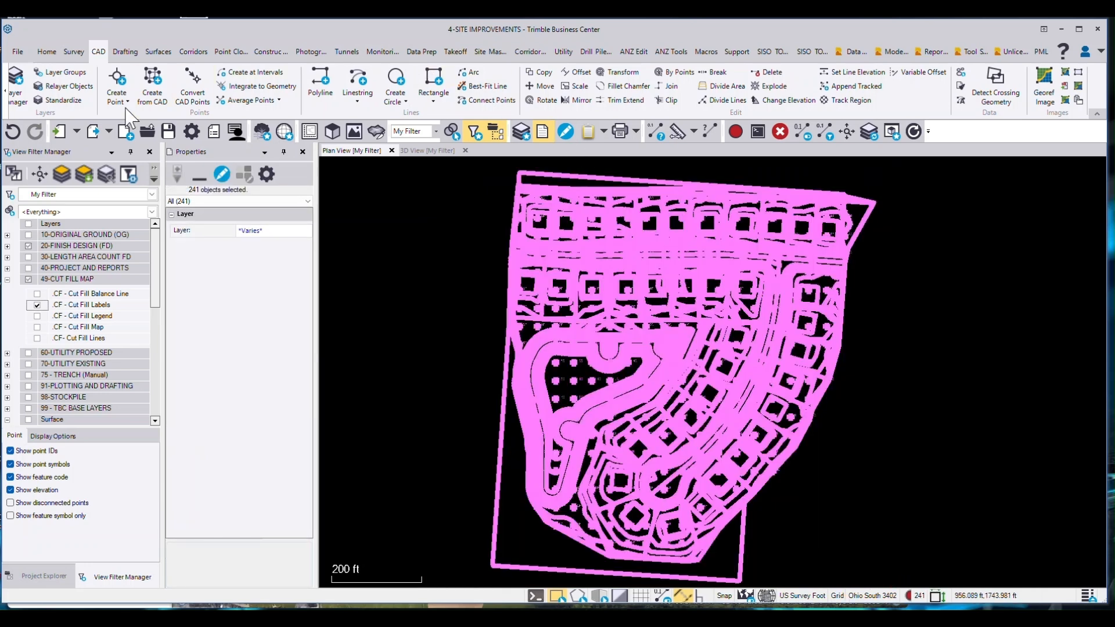
Export the selected site objects to Google Earth with zero offsets and the altitude mode Clamp to ground.
{"action": "left_click", "coordinate": [45, 54]}
{"action": "left_click", "coordinate": [539, 72]}
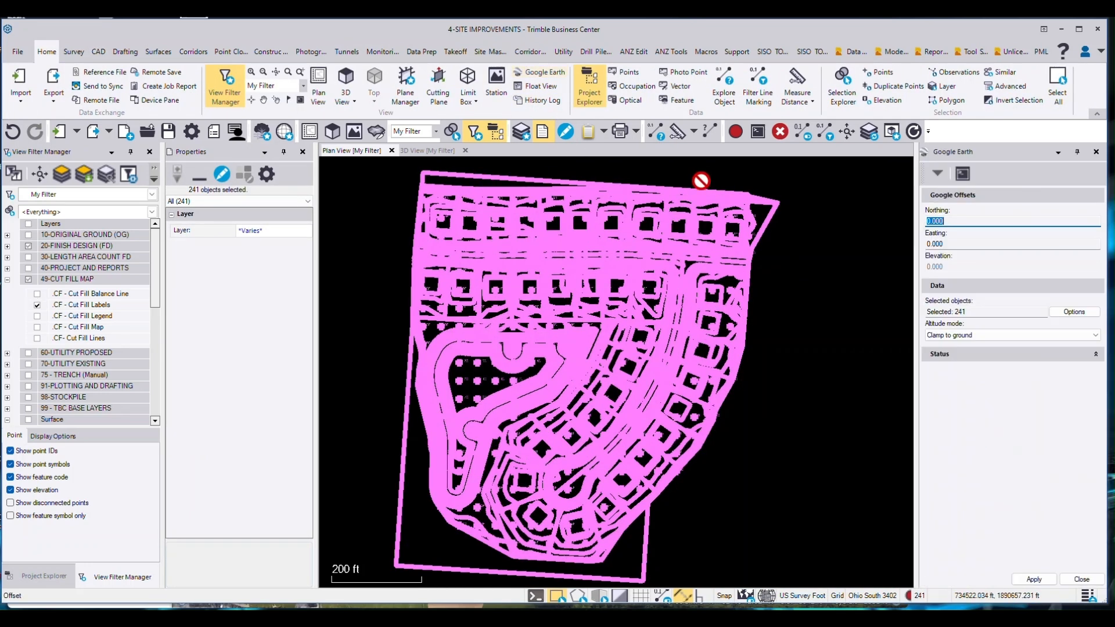
{"action": "left_click", "coordinate": [1034, 580]}
{"action": "left_click", "coordinate": [1034, 580]}
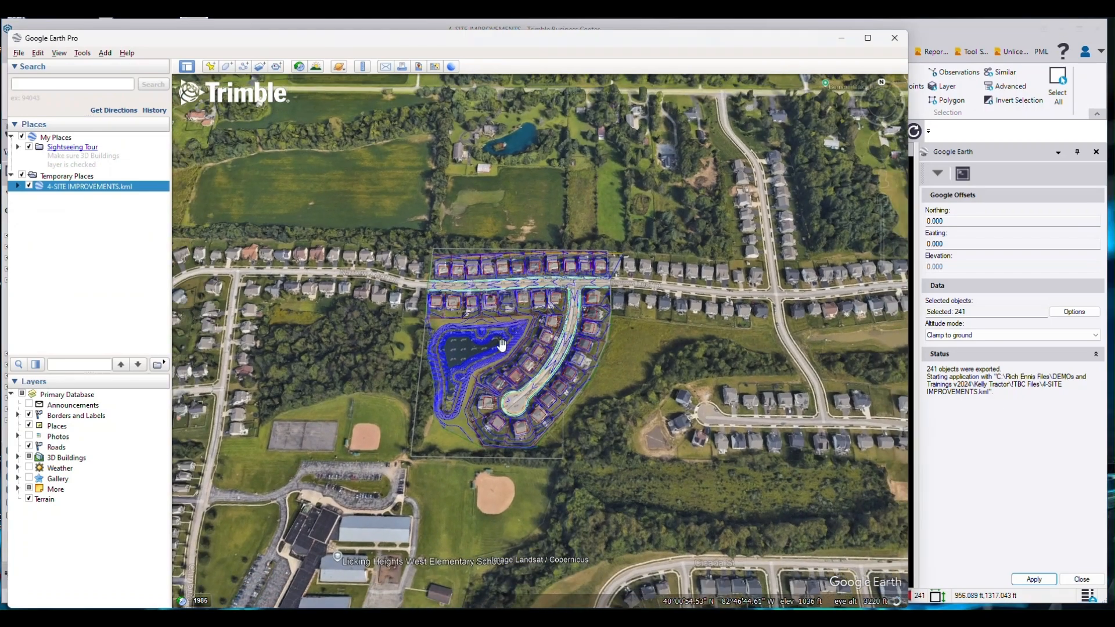
In Google Earth Pro, frame the exported site and expand 4-SITE IMPROVEMENTS.kml down to the contents of its SurfaceCutFillMap folder.
{"action": "right_click_drag", "start_coordinate": [512, 317], "coordinate": [506, 255]}
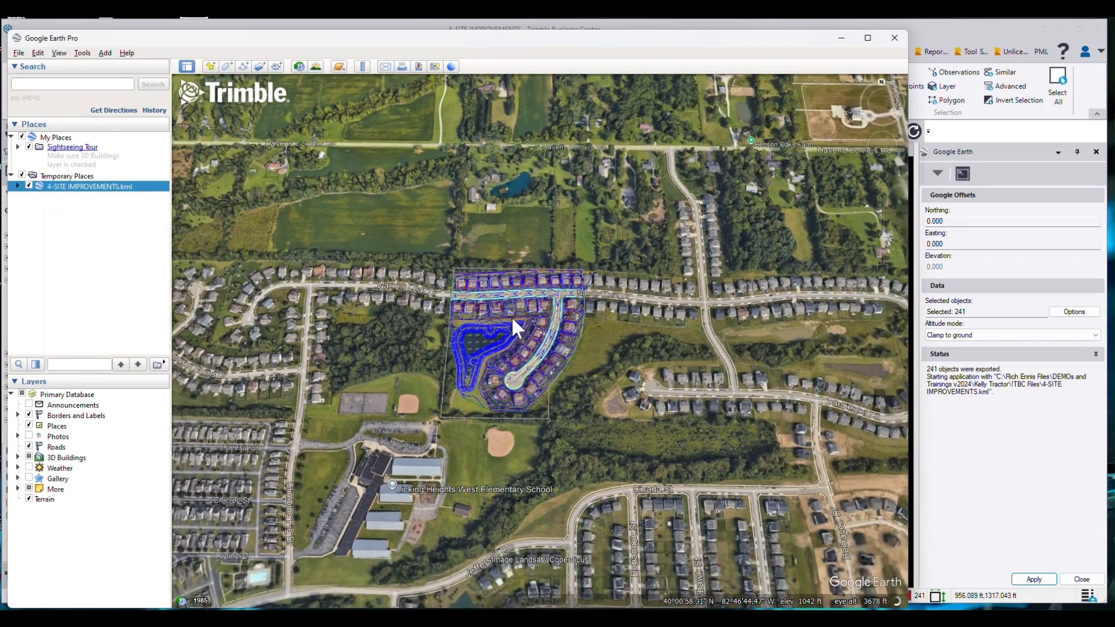
{"action": "middle_click_drag", "start_coordinate": [512, 299], "coordinate": [508, 235]}
{"action": "scroll", "coordinate": [492, 285], "scroll_direction": "up", "scroll_amount": 2}
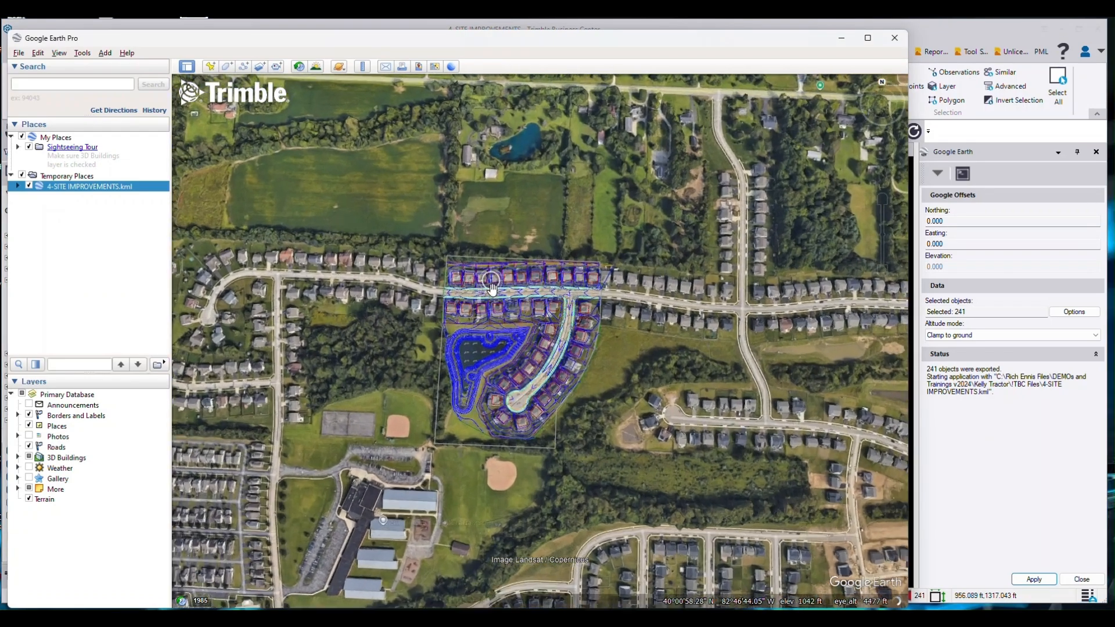
{"action": "scroll", "coordinate": [492, 285], "scroll_direction": "up", "scroll_amount": 2}
{"action": "scroll", "coordinate": [479, 371], "scroll_direction": "up", "scroll_amount": 2}
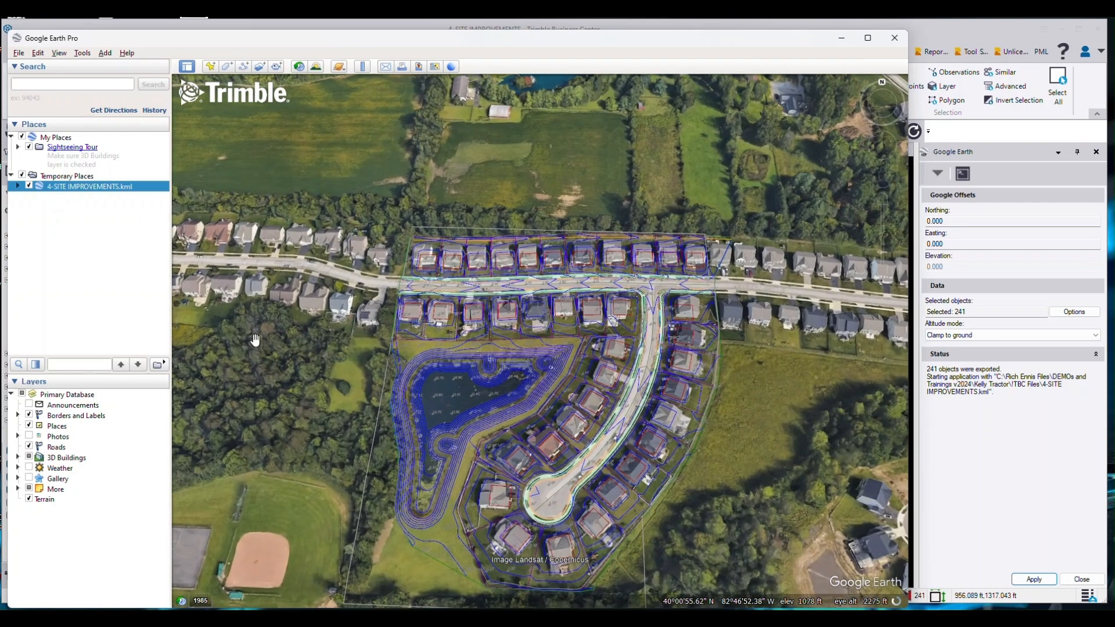
{"action": "left_click", "coordinate": [18, 186]}
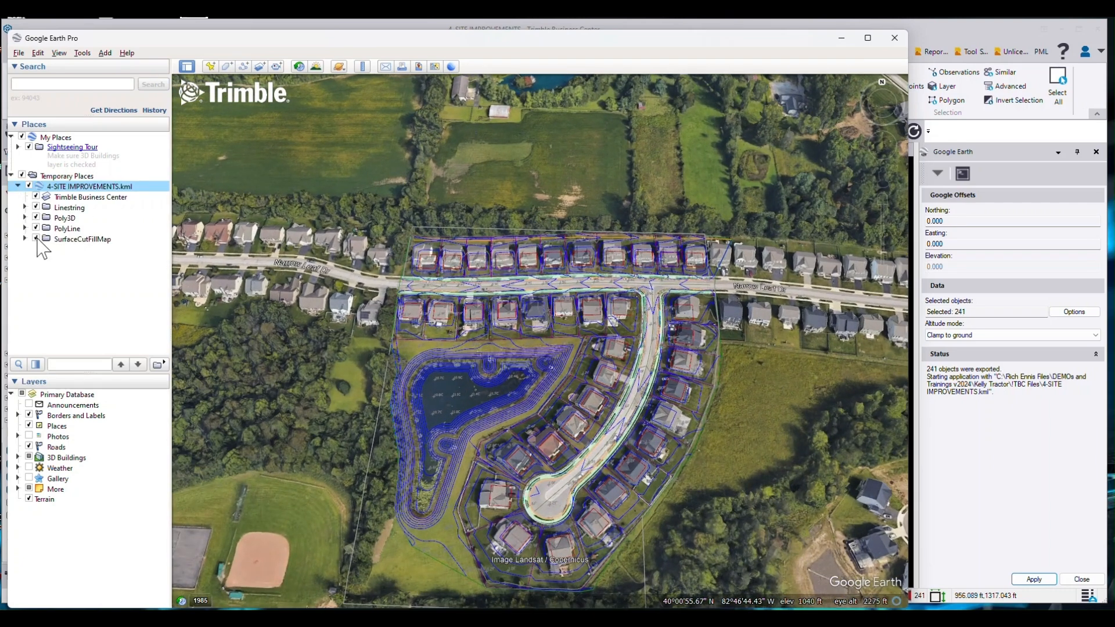
{"action": "left_click", "coordinate": [25, 239]}
Change the line color of the unnamed cut/fill placemark in the SurfaceCutFillMap folder to red (#ff0000).
{"action": "right_click", "coordinate": [70, 250]}
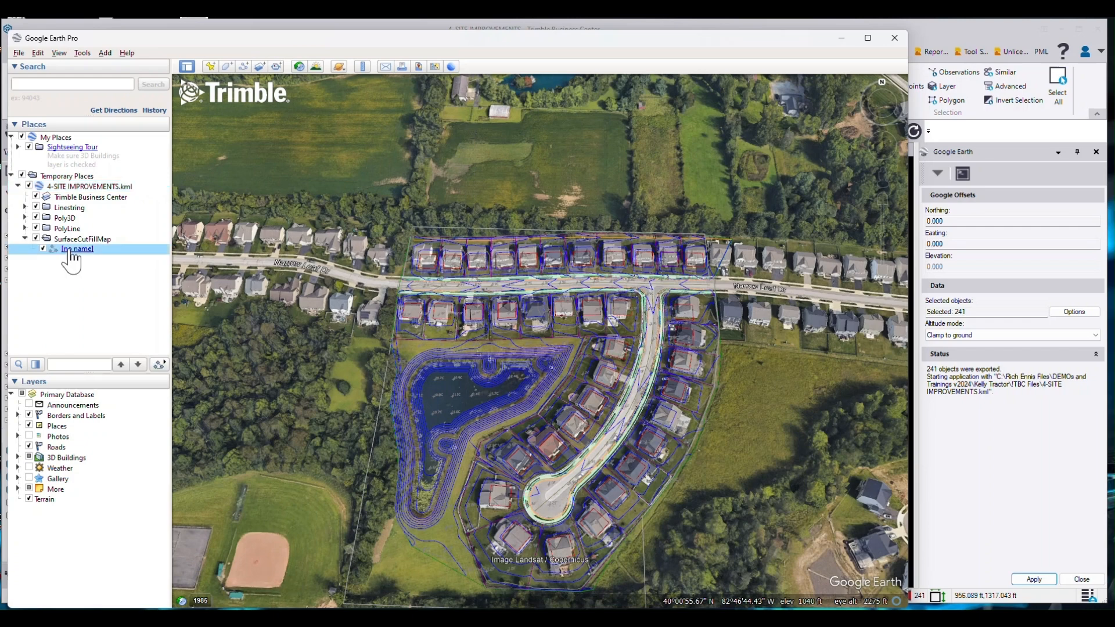
{"action": "left_click", "coordinate": [100, 412]}
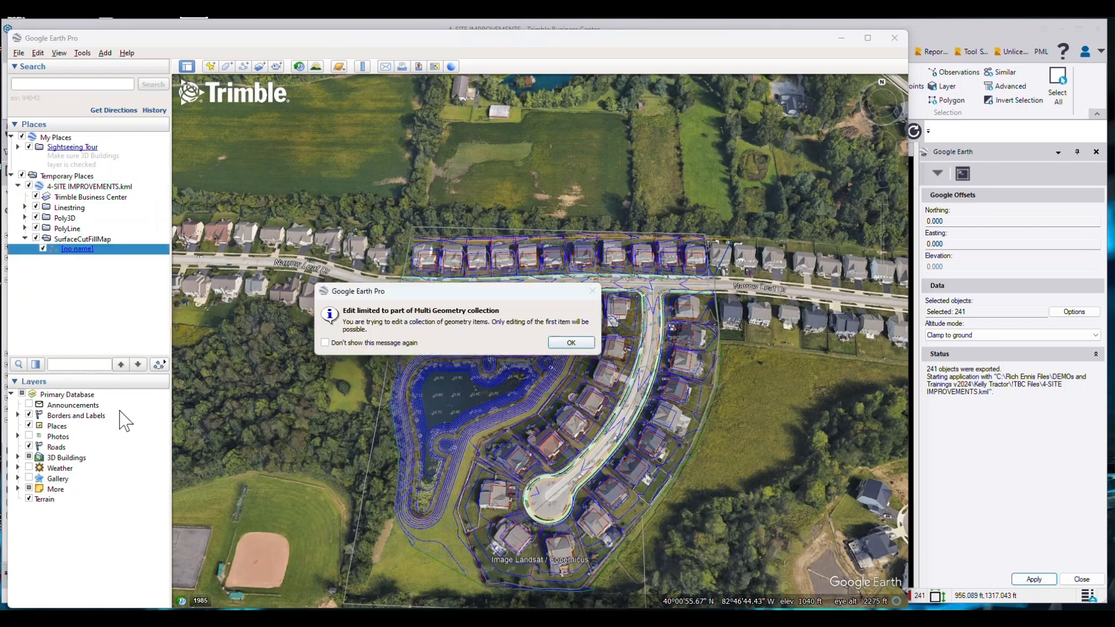
{"action": "left_click", "coordinate": [571, 343]}
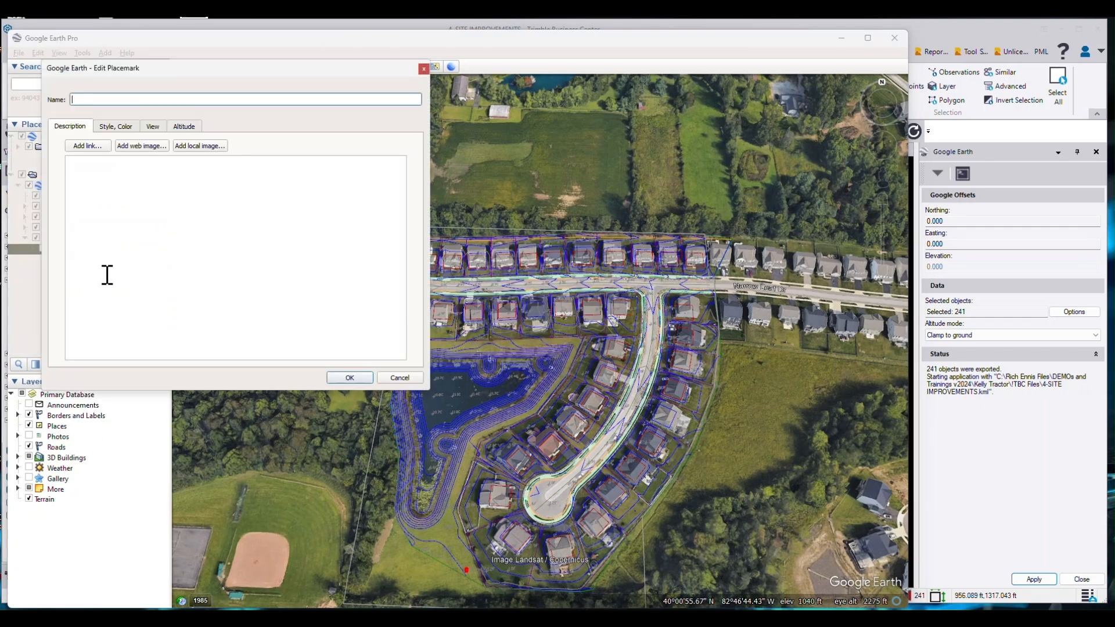
{"action": "left_click", "coordinate": [117, 127]}
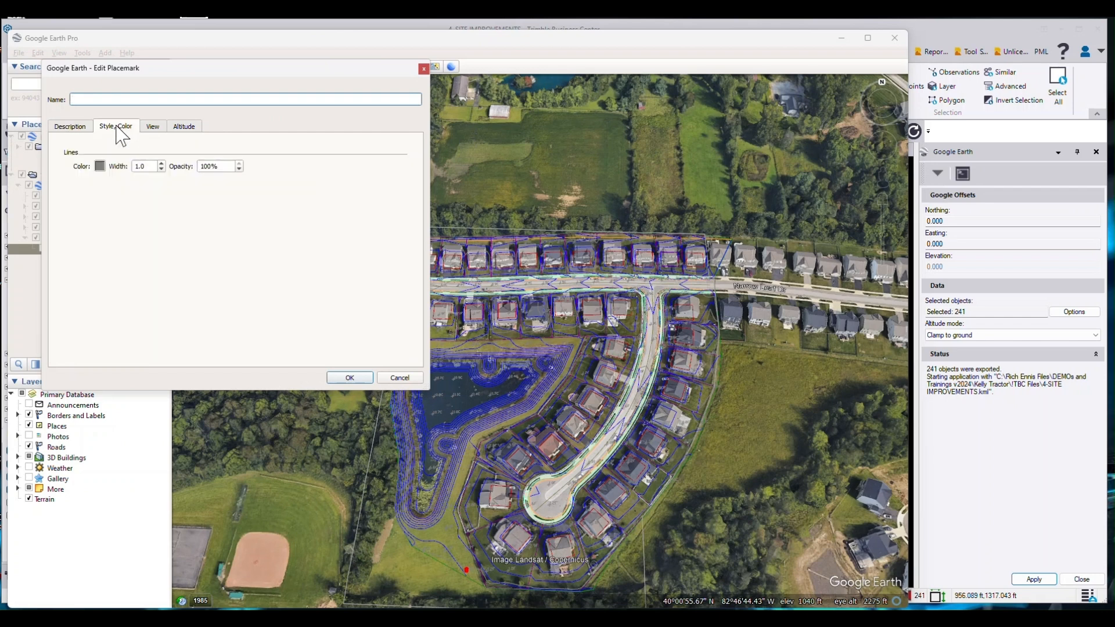
{"action": "left_click", "coordinate": [100, 167]}
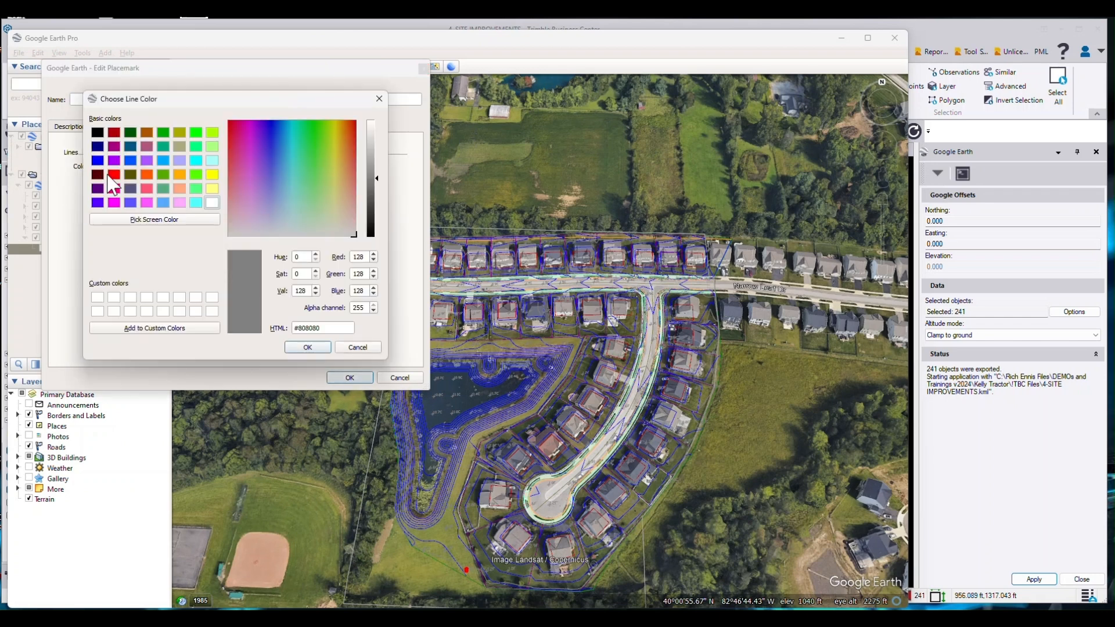
{"action": "left_click", "coordinate": [114, 175]}
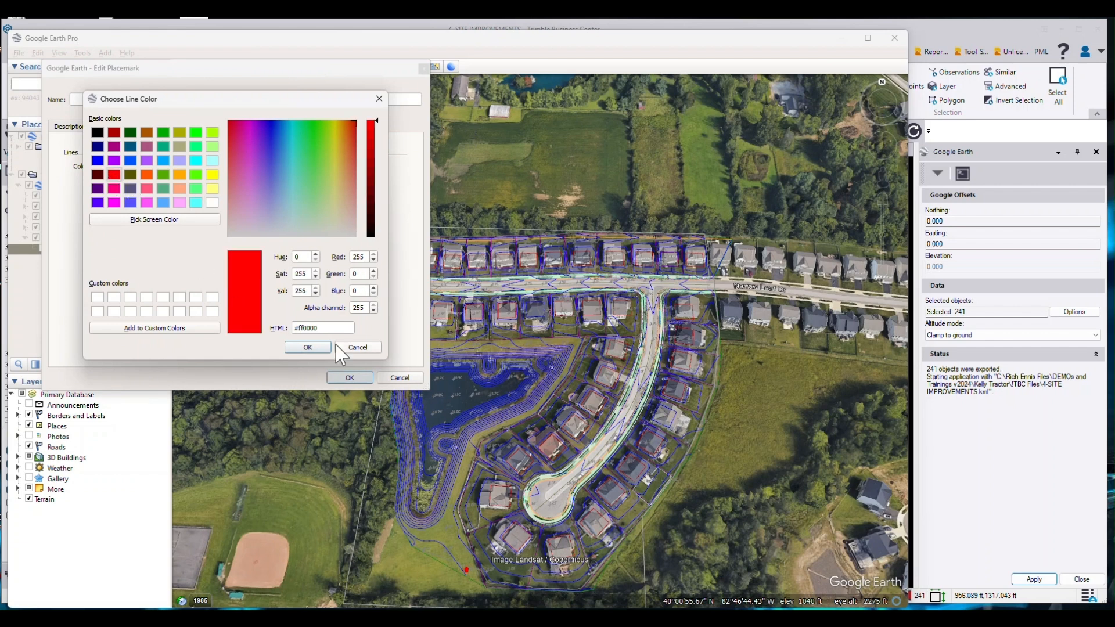
{"action": "left_click", "coordinate": [314, 347]}
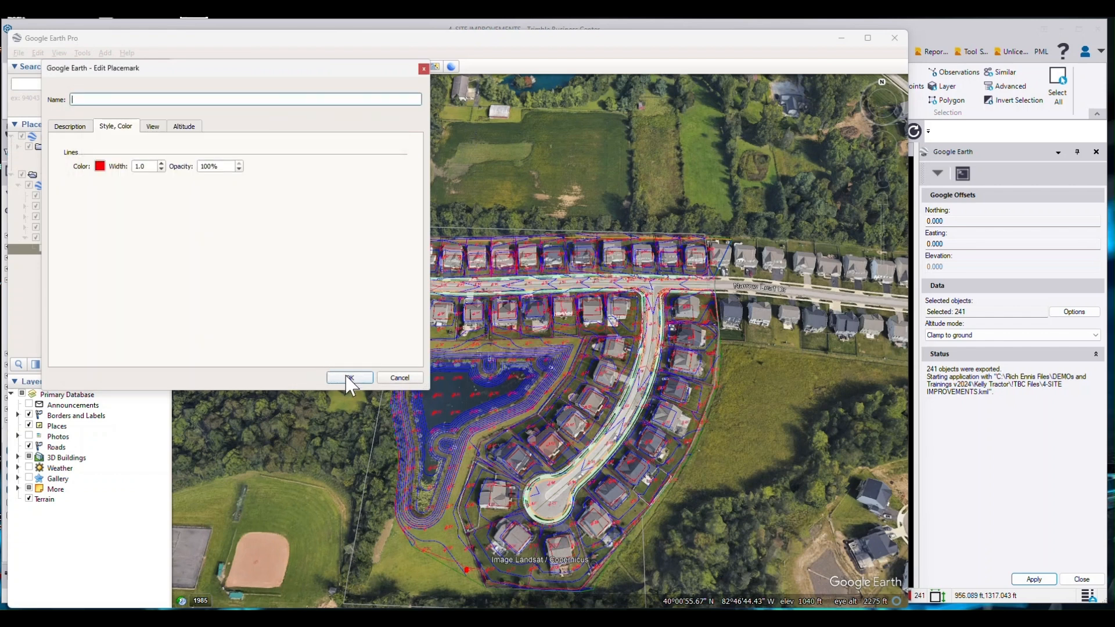
{"action": "left_click", "coordinate": [348, 377]}
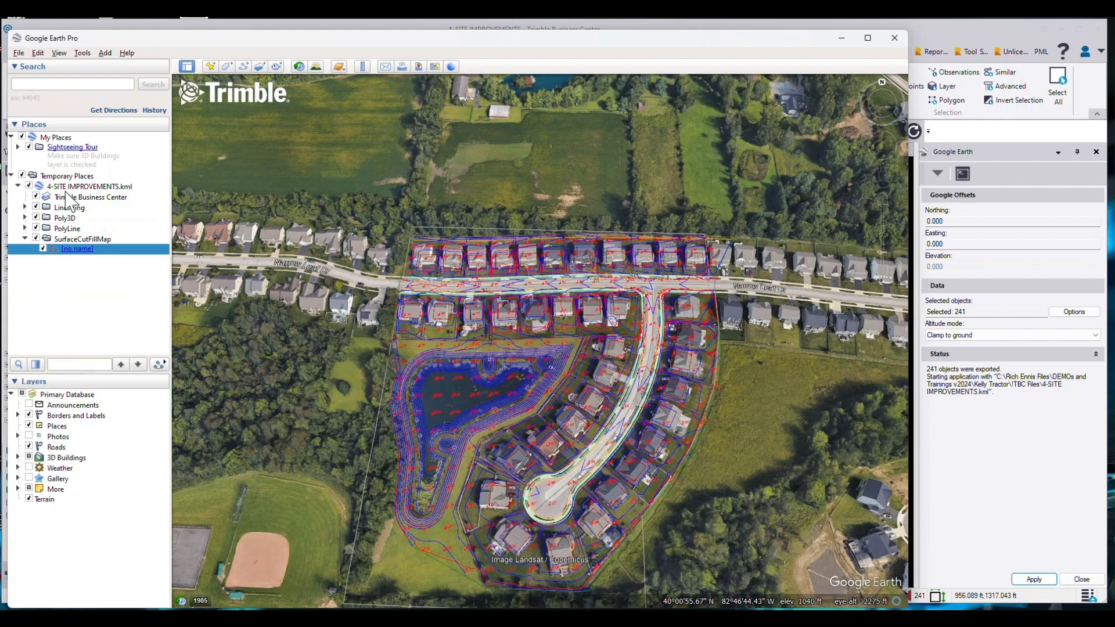
Increase the line width of the SurfaceCutFillMap placemark slightly and check the cut/fill labels against the lots and the pond.
{"action": "middle_click_drag", "start_coordinate": [579, 307], "coordinate": [581, 208]}
{"action": "scroll", "coordinate": [546, 257], "scroll_direction": "up", "scroll_amount": 4}
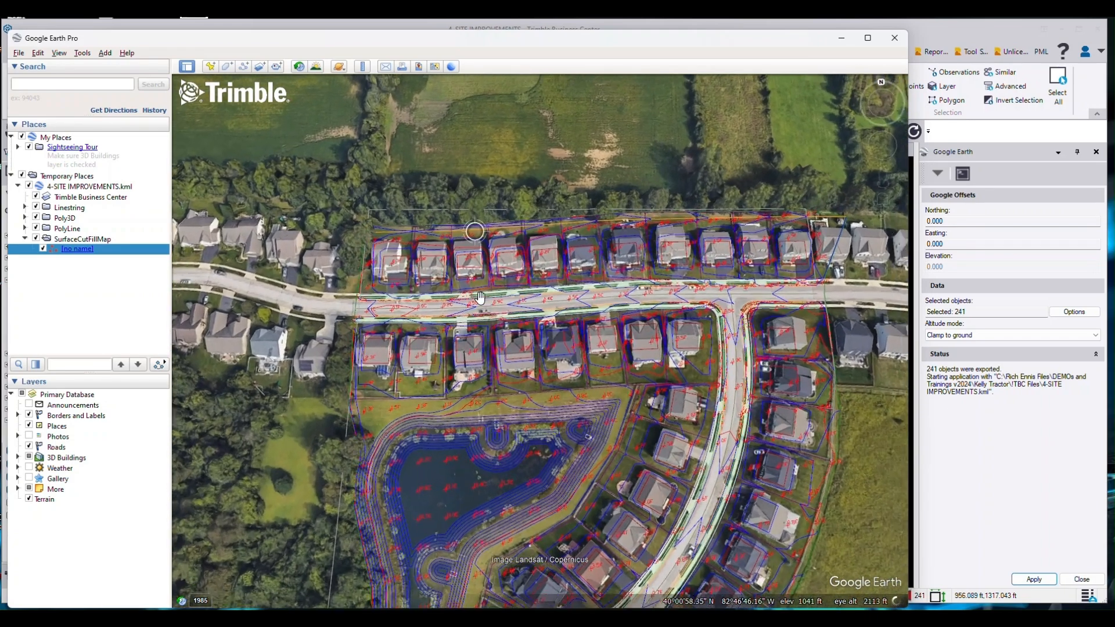
{"action": "scroll", "coordinate": [512, 407], "scroll_direction": "up", "scroll_amount": 3}
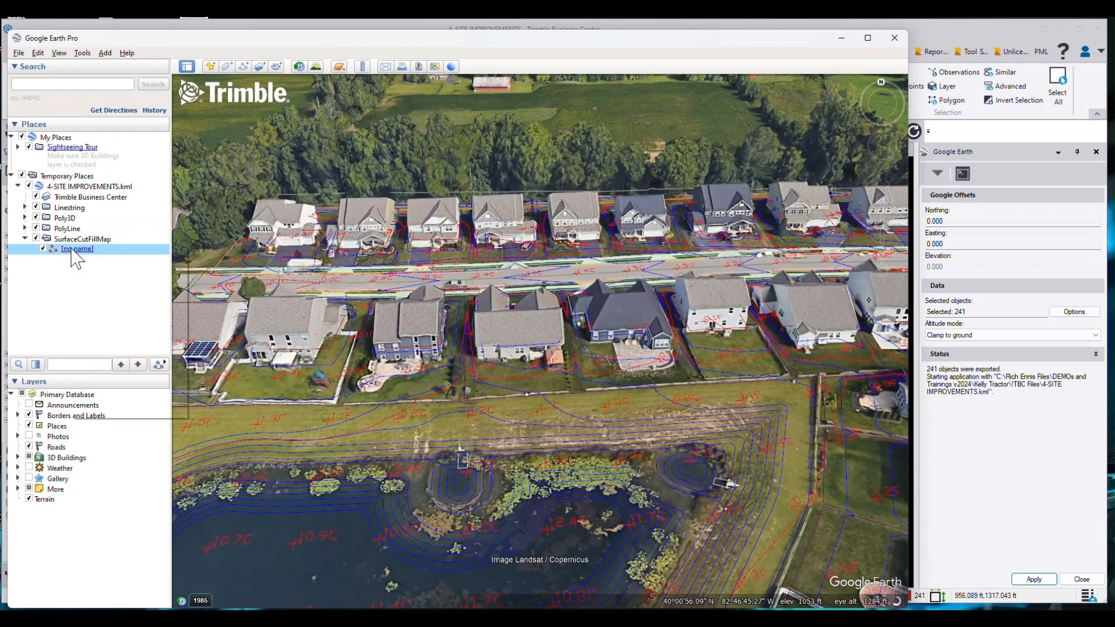
{"action": "right_click", "coordinate": [72, 250]}
{"action": "left_click", "coordinate": [93, 411]}
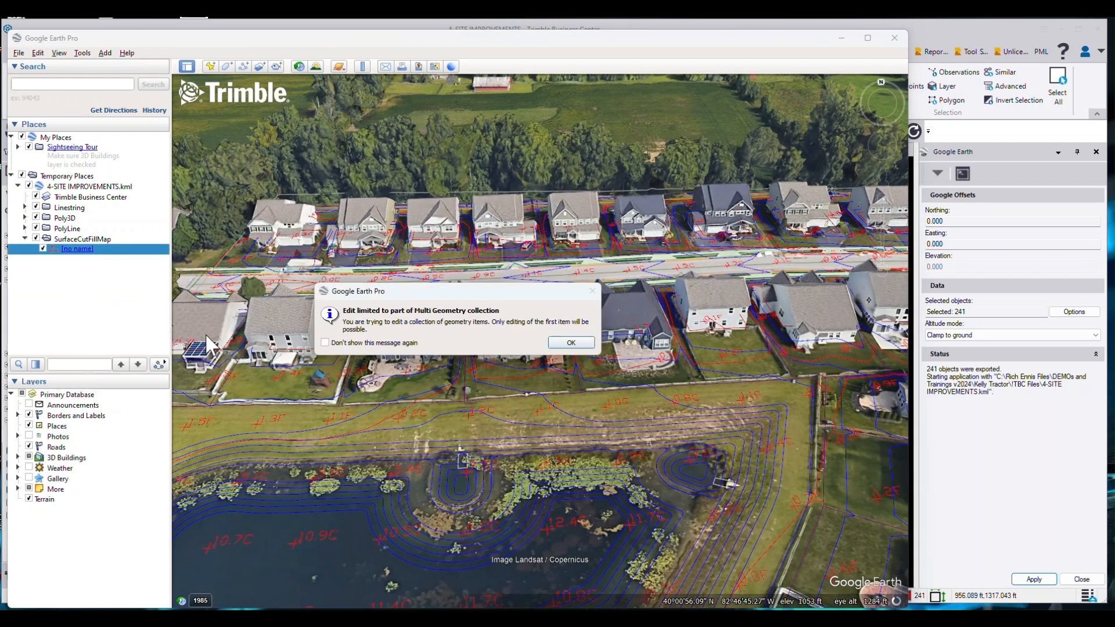
{"action": "key", "text": "Return"}
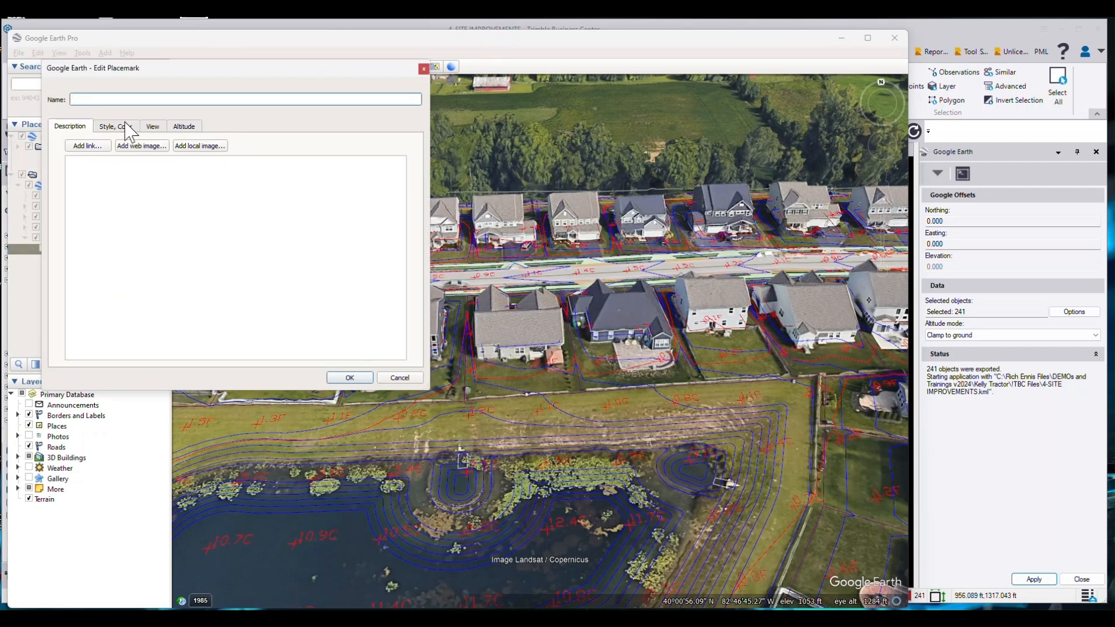
{"action": "left_click", "coordinate": [128, 129]}
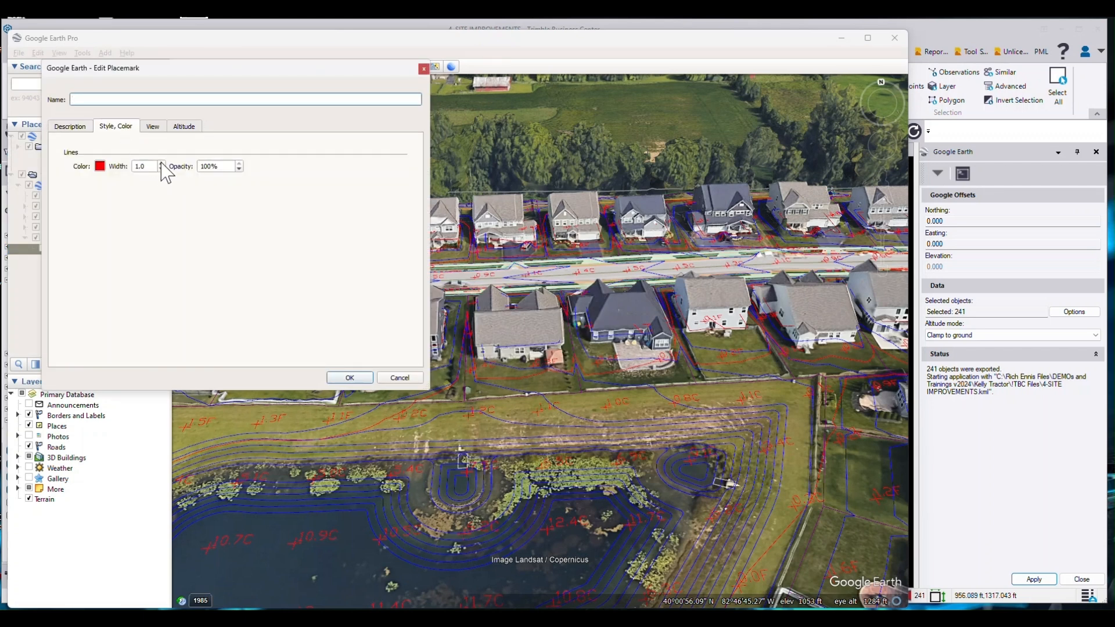
{"action": "left_click", "coordinate": [161, 164]}
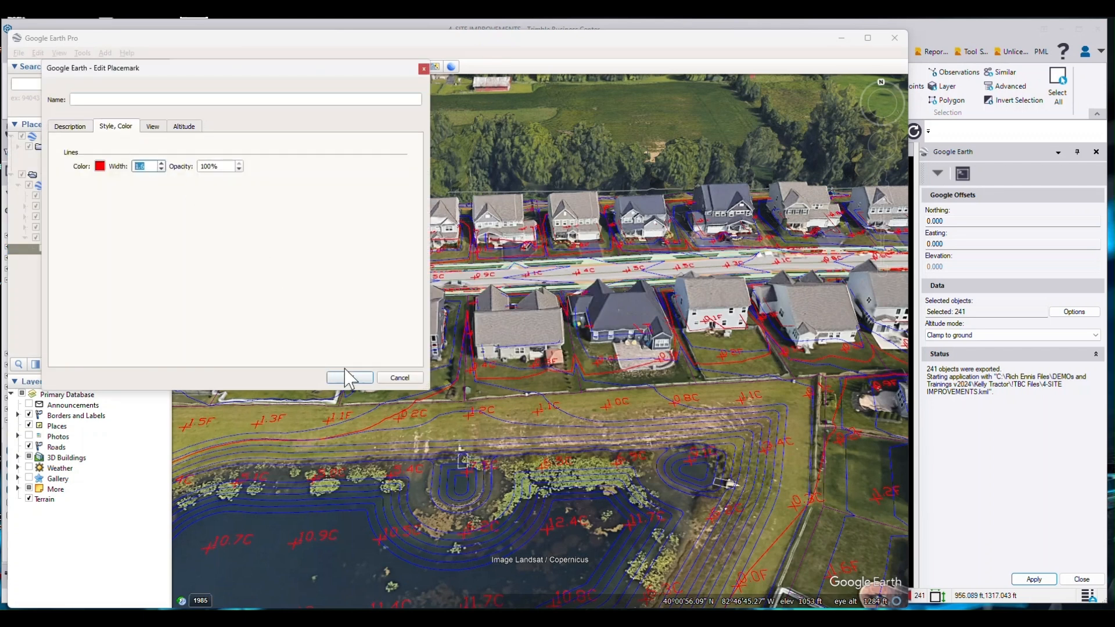
{"action": "left_click", "coordinate": [348, 378]}
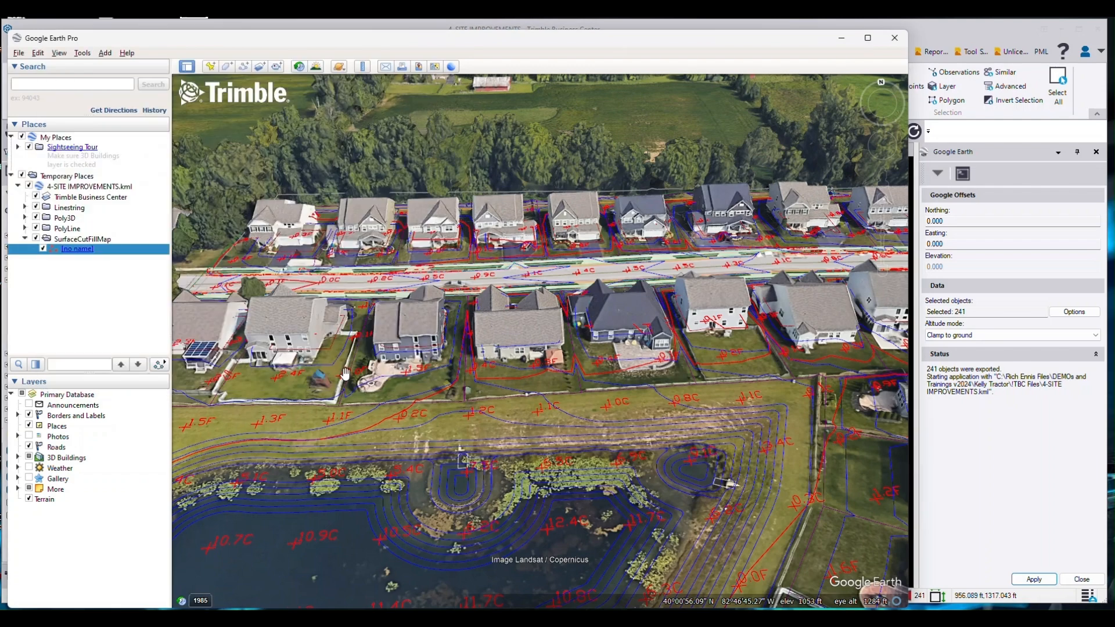
{"action": "left_click", "coordinate": [98, 299]}
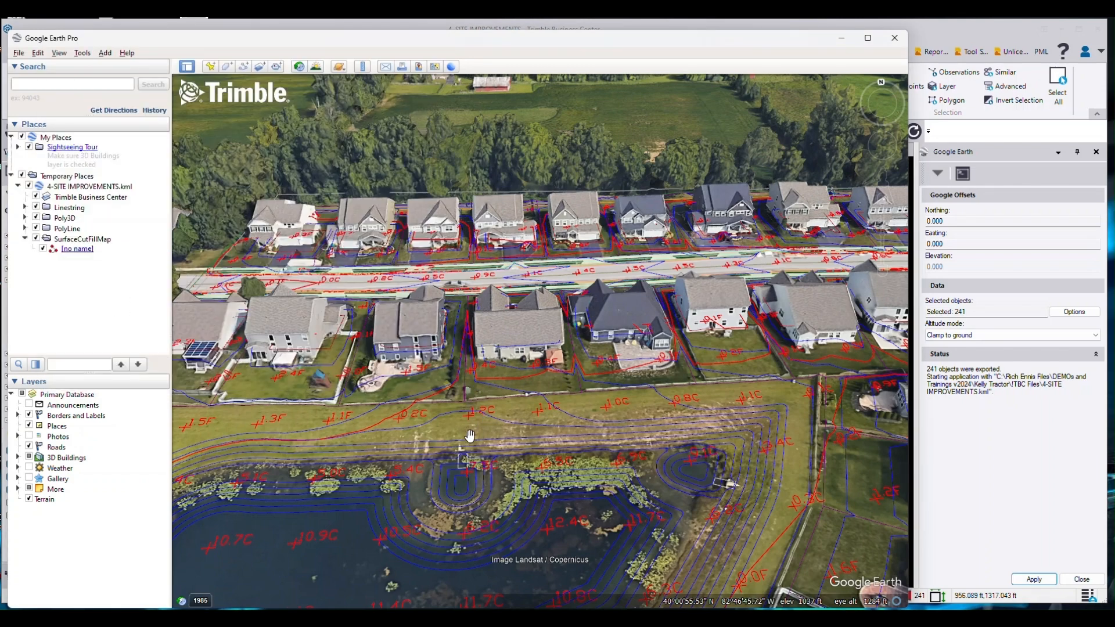
{"action": "middle_click_drag", "start_coordinate": [475, 355], "coordinate": [475, 205]}
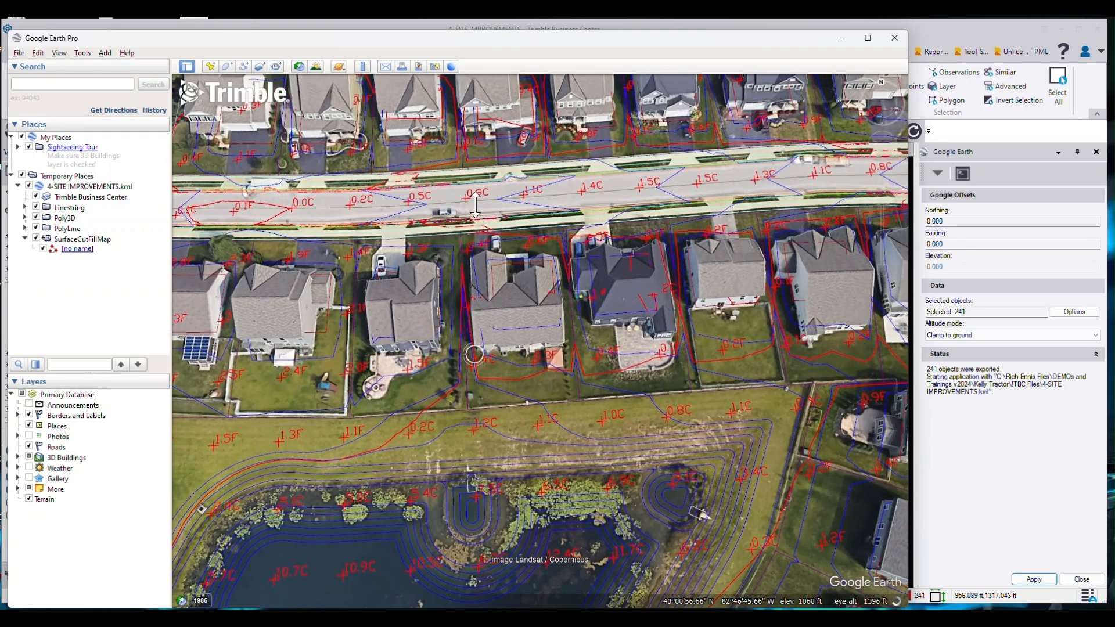
{"action": "scroll", "coordinate": [471, 247], "scroll_direction": "down", "scroll_amount": 3}
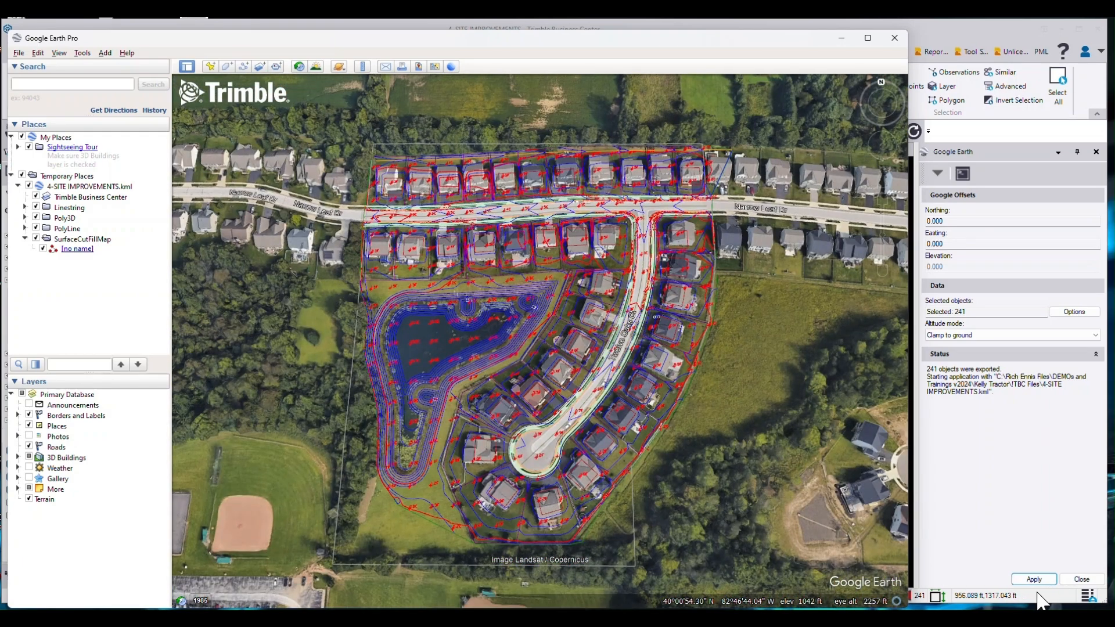
Back in Trimble Business Center, hide the .CF - Cut Fill Labels layer and 20-FINISH DESIGN (FD) group and show the CF OGtssa-FDtasa surface.
{"action": "left_click", "coordinate": [1082, 579]}
{"action": "left_click", "coordinate": [881, 393]}
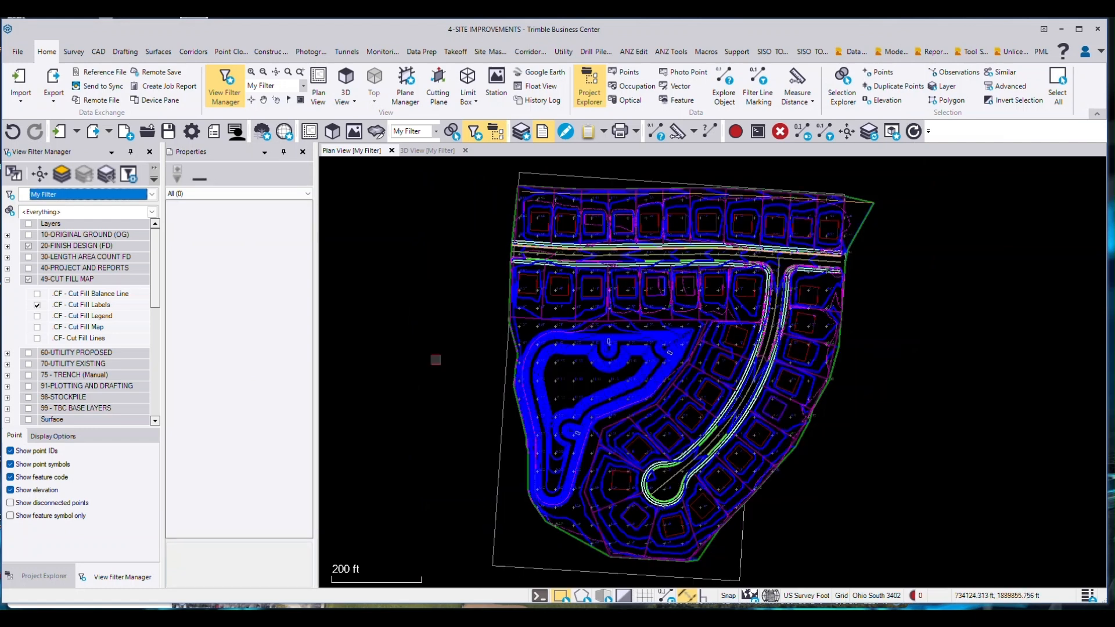
{"action": "left_click", "coordinate": [37, 305]}
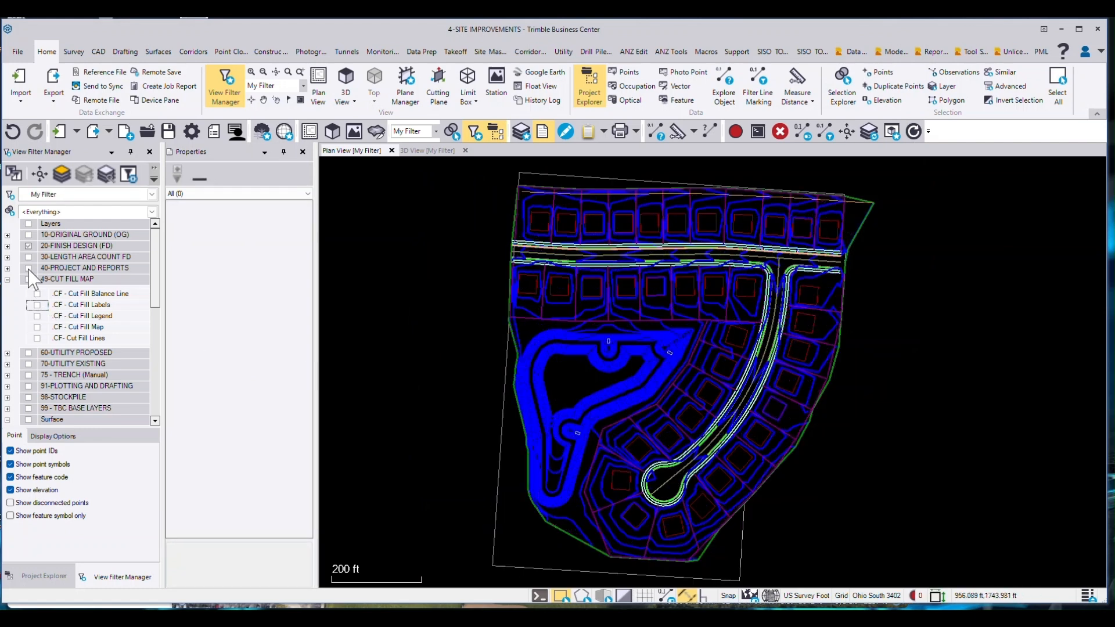
{"action": "left_click", "coordinate": [28, 246]}
{"action": "scroll", "coordinate": [45, 381], "scroll_direction": "down", "scroll_amount": 5}
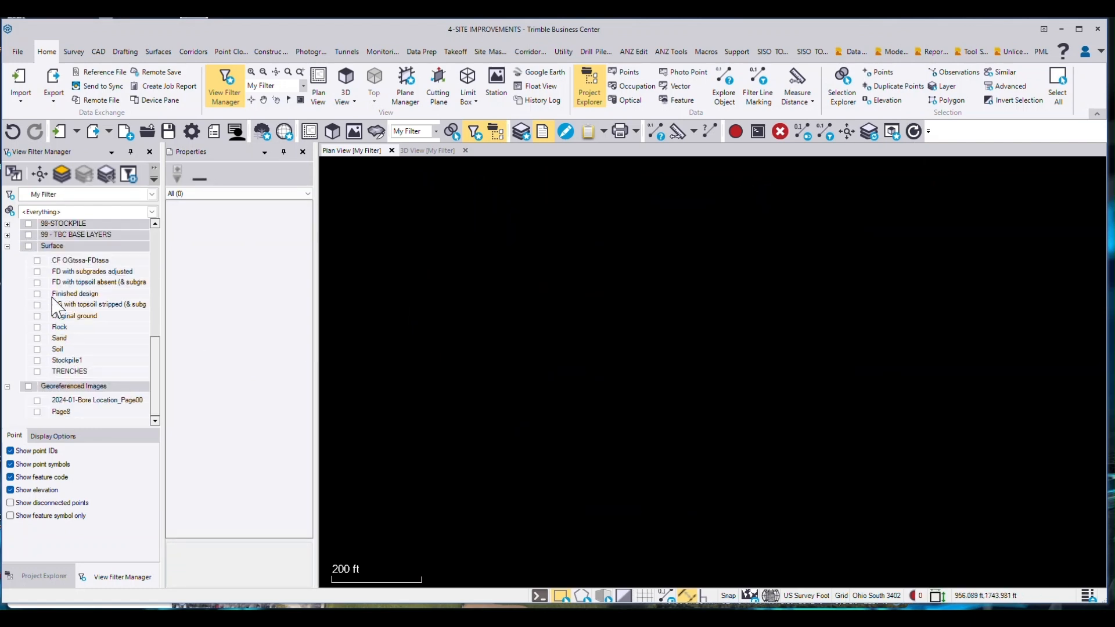
{"action": "left_click", "coordinate": [37, 260]}
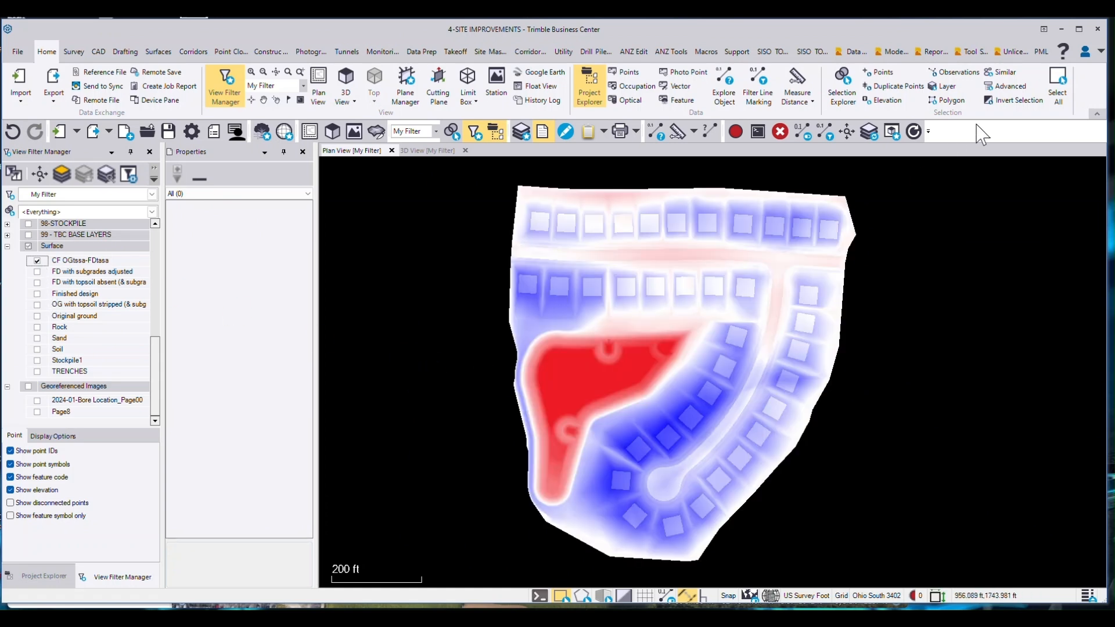
Delete the existing snapshot and capture the cut/fill surface view as 4-SITE IMPROVEMENTS-000.png at High Resolution (120 DPI) without a plotbox.
{"action": "left_click", "coordinate": [98, 51]}
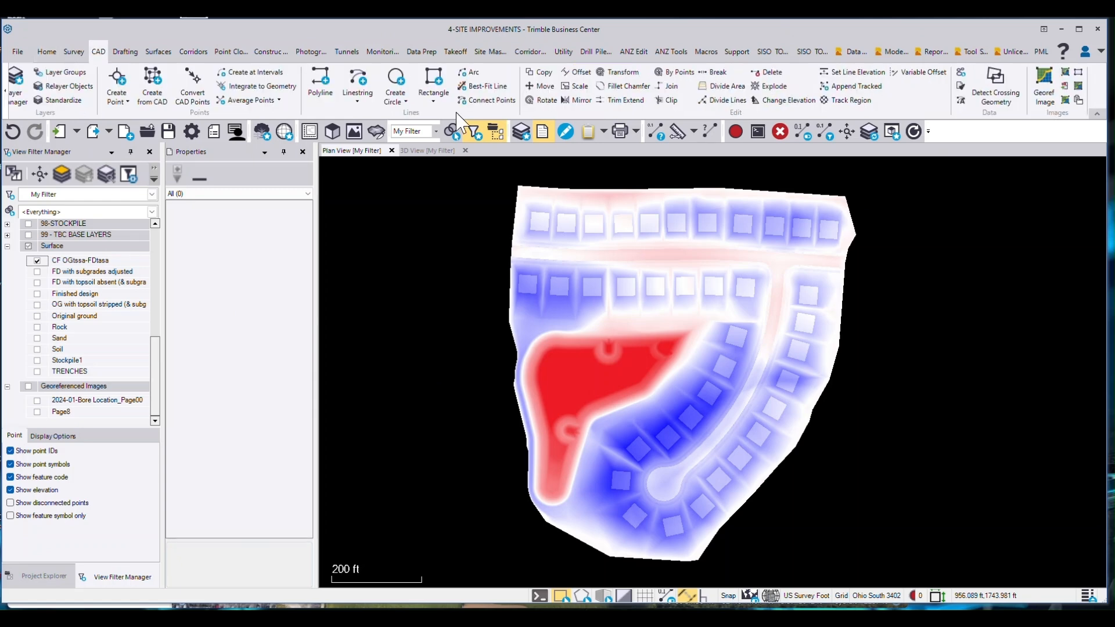
{"action": "left_click", "coordinate": [1079, 72]}
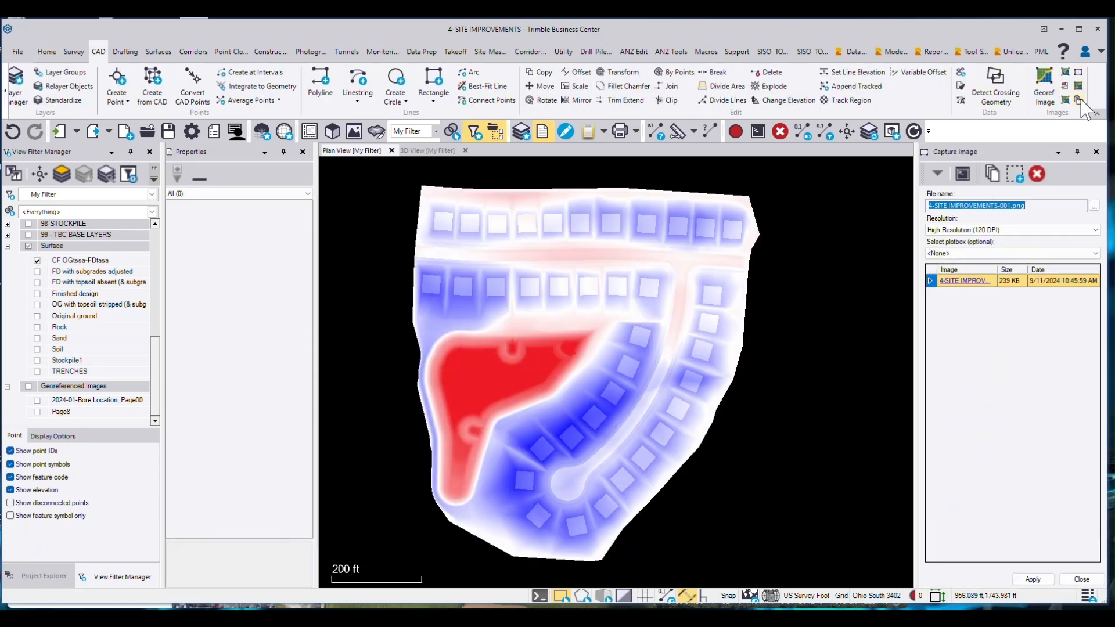
{"action": "left_click", "coordinate": [1033, 173]}
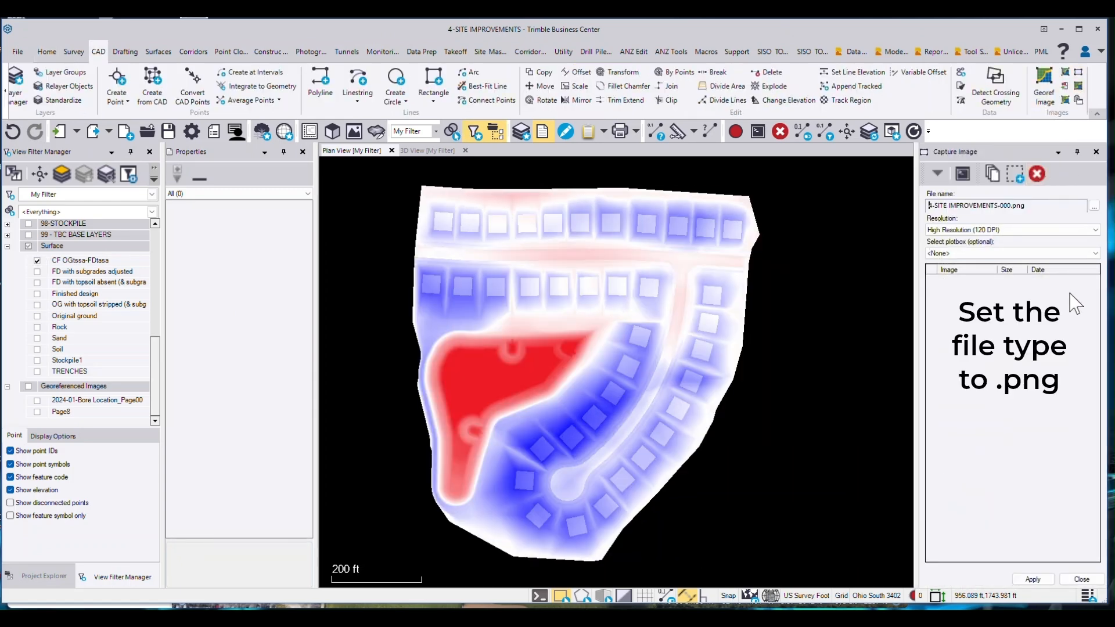
{"action": "left_click", "coordinate": [1039, 579]}
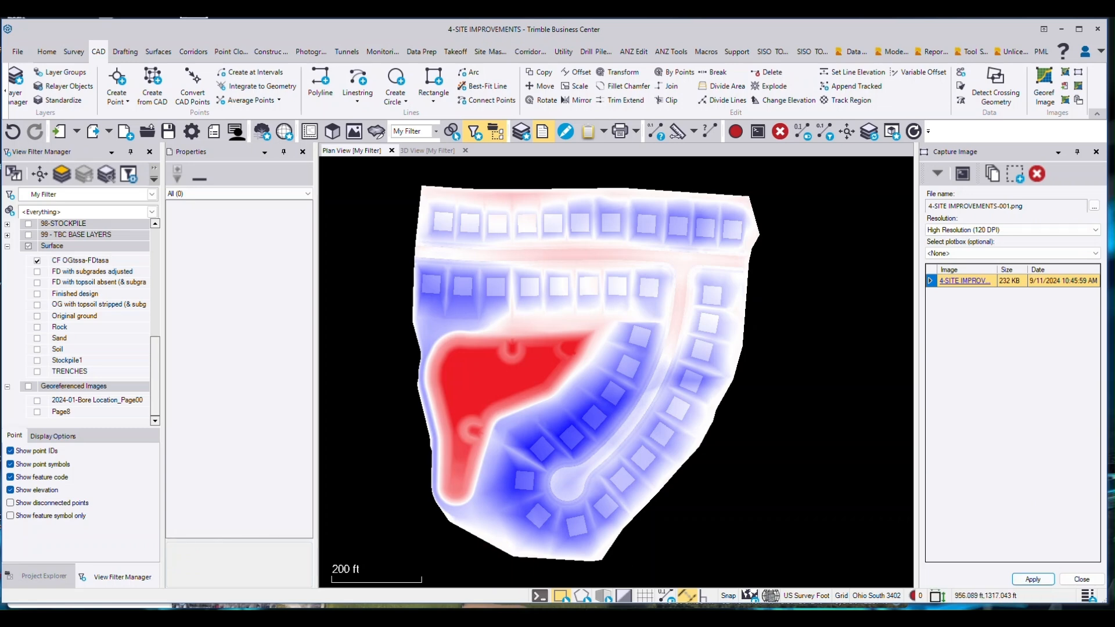
Locate the captured image files in the Snapshots folder inside the 4-SITE IMPROVEMENTS project folder in File Explorer.
{"action": "left_click", "coordinate": [486, 619]}
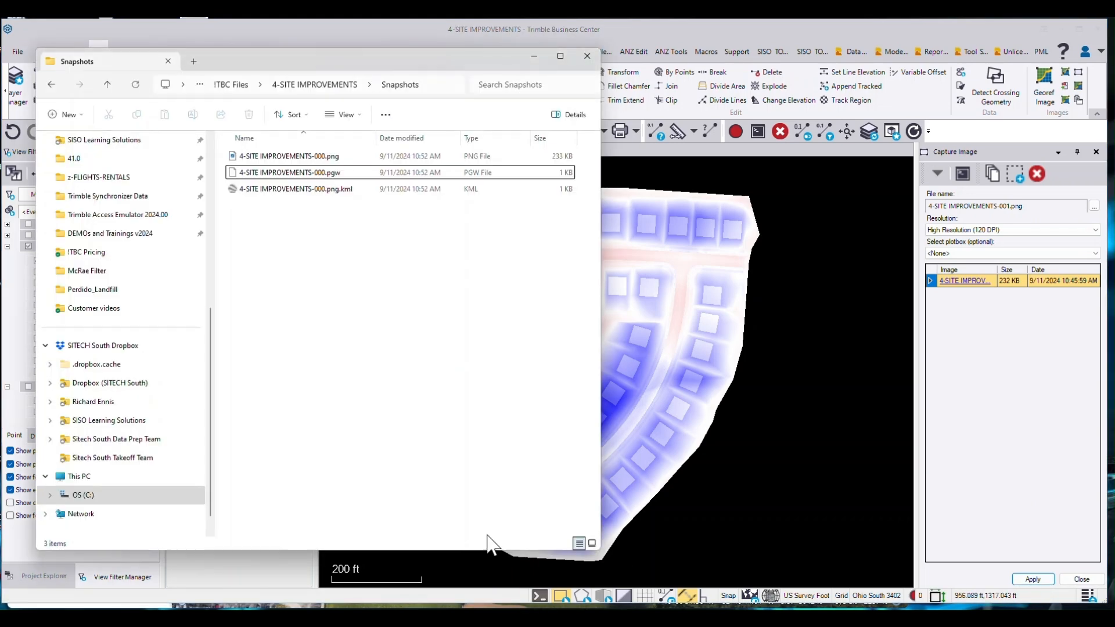
{"action": "left_click", "coordinate": [107, 85]}
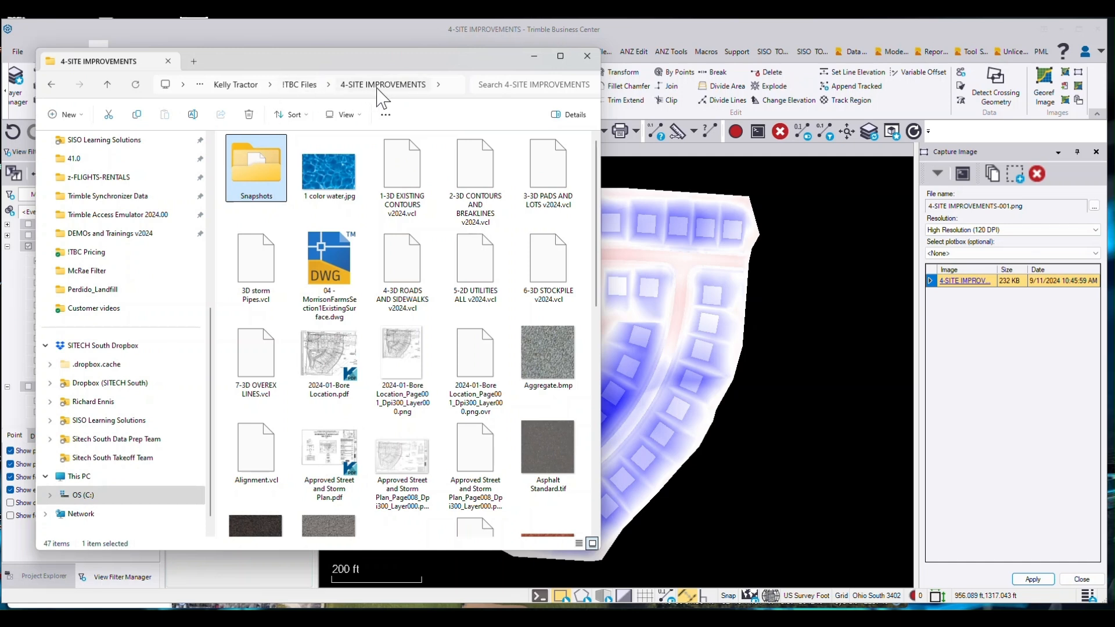
{"action": "double_click", "coordinate": [261, 180]}
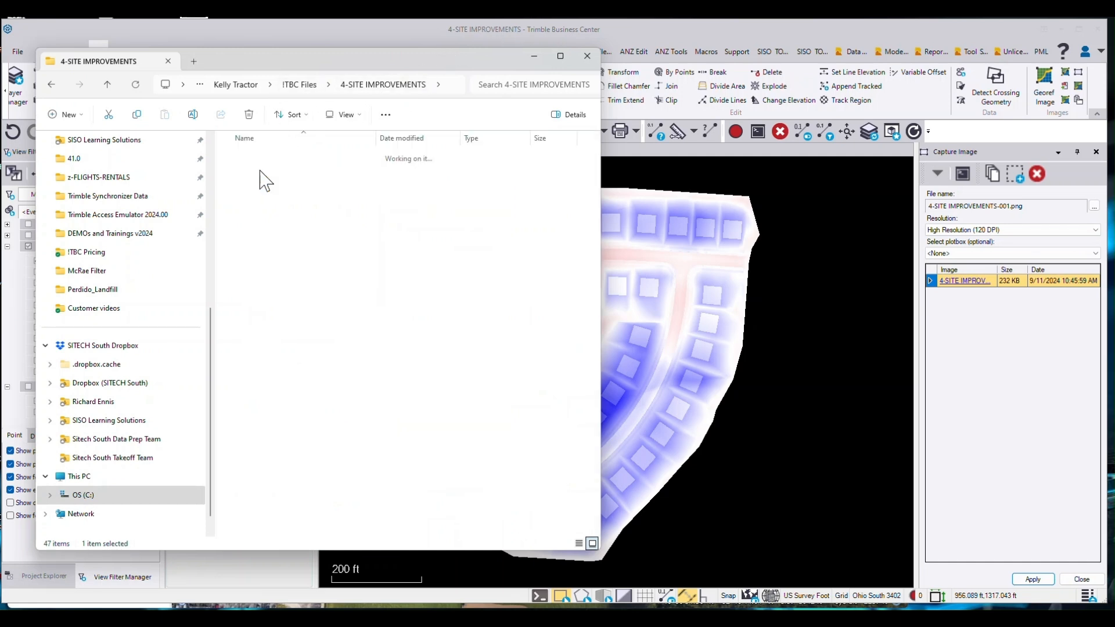
Close the image capture, minimize Trimble Business Center and load 4-SITE IMPROVEMENTS-000.png.kml from the Snapshots folder into Google Earth Pro.
{"action": "left_click", "coordinate": [1097, 152]}
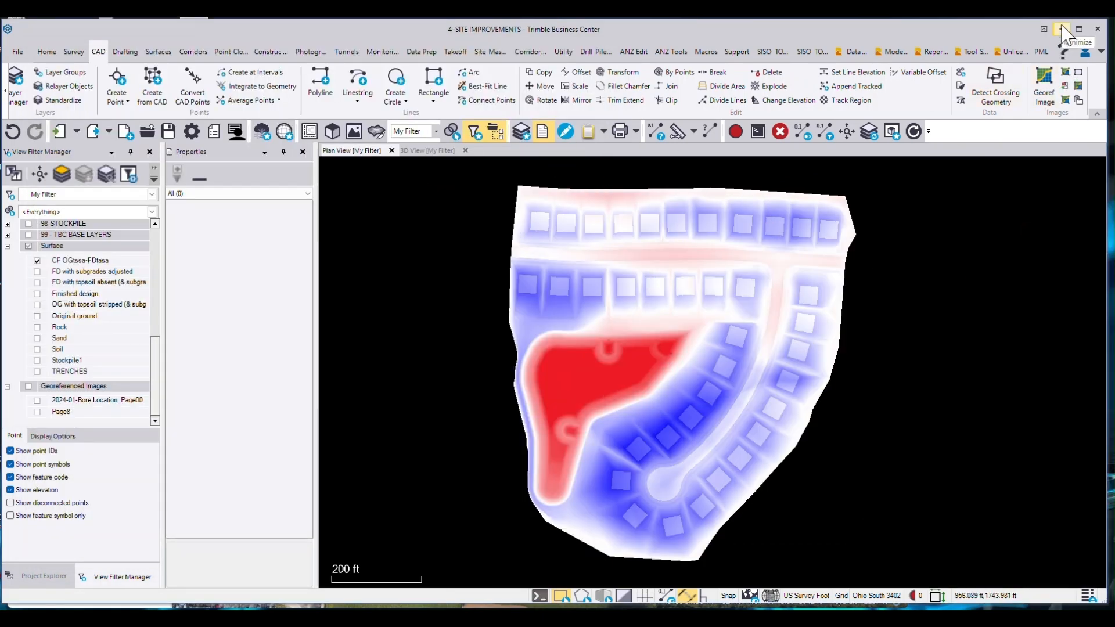
{"action": "left_click", "coordinate": [1061, 29]}
{"action": "left_click_drag", "start_coordinate": [703, 42], "coordinate": [840, 43]}
{"action": "left_click", "coordinate": [118, 60]}
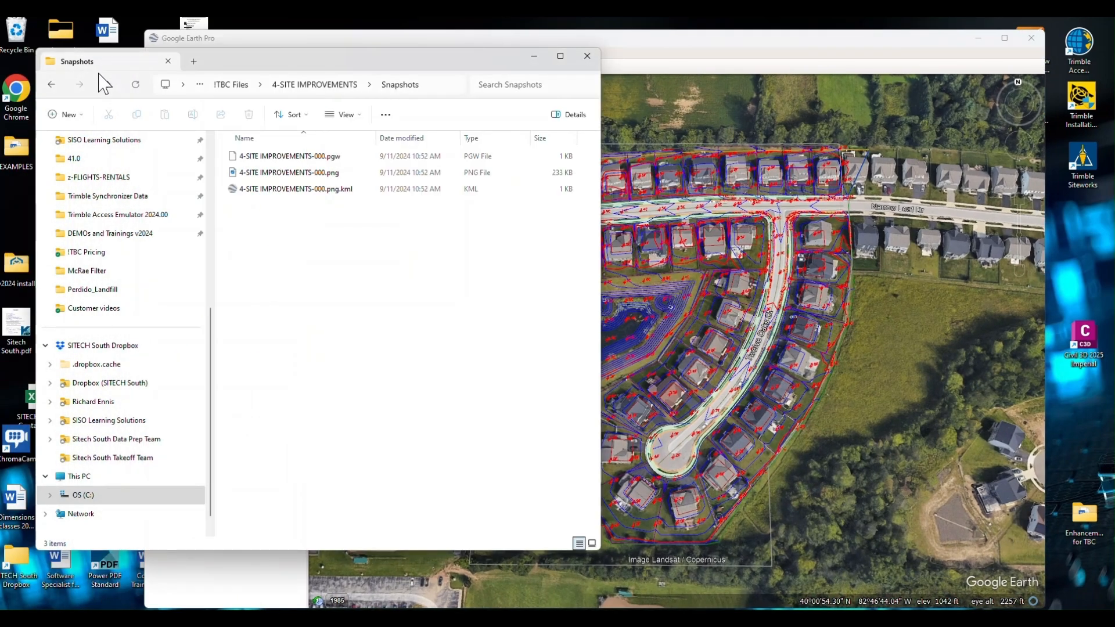
{"action": "left_click_drag", "start_coordinate": [251, 190], "coordinate": [866, 340]}
{"action": "left_click", "coordinate": [533, 57]}
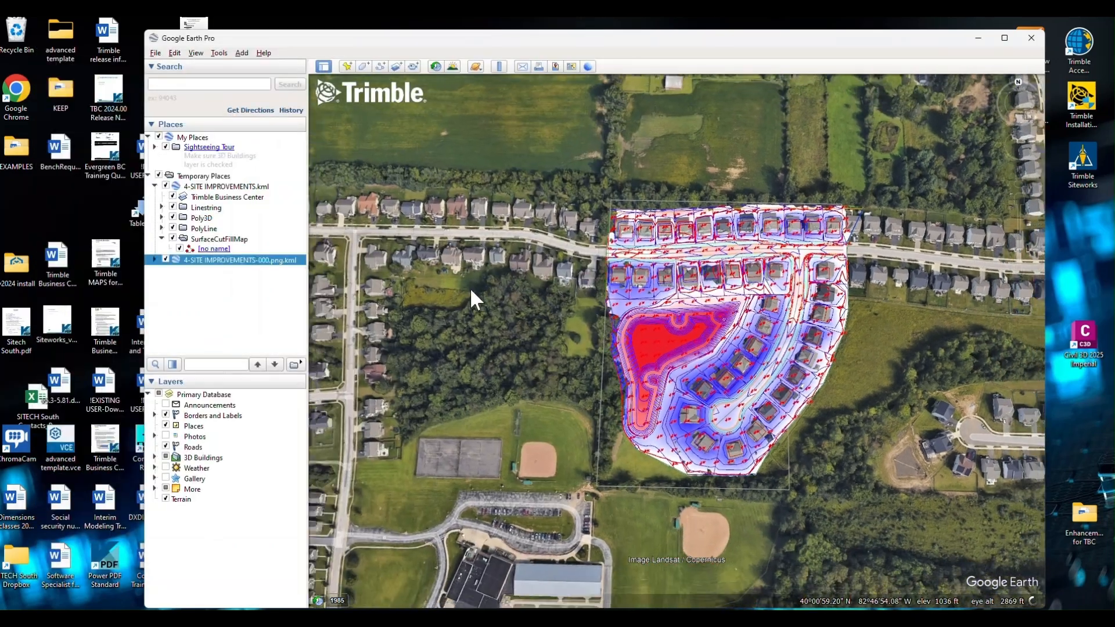
{"action": "scroll", "coordinate": [705, 347], "scroll_direction": "up", "scroll_amount": 3}
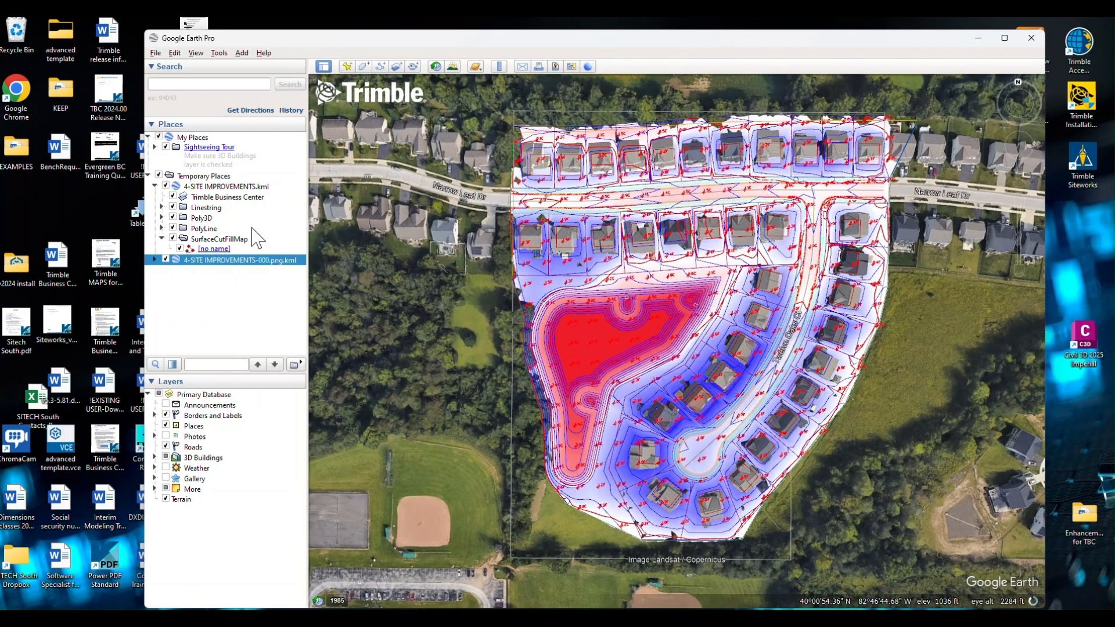
Set the 4-SITE IMPROVEMENTS-000.png image overlay's transparency to about halfway between clear and opaque.
{"action": "left_click", "coordinate": [155, 259]}
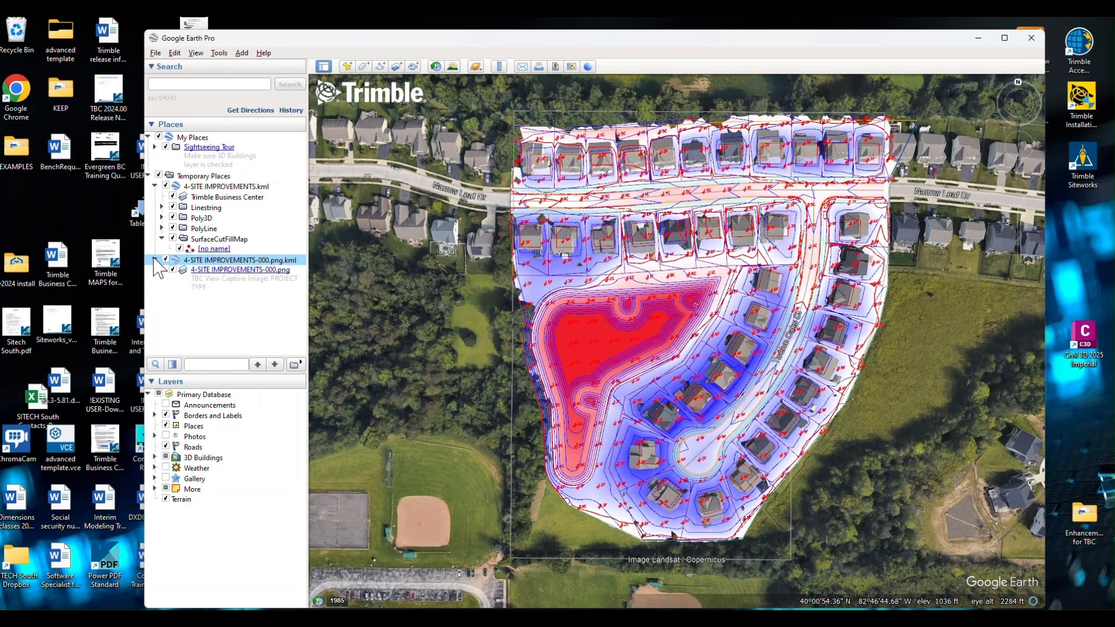
{"action": "right_click", "coordinate": [217, 271]}
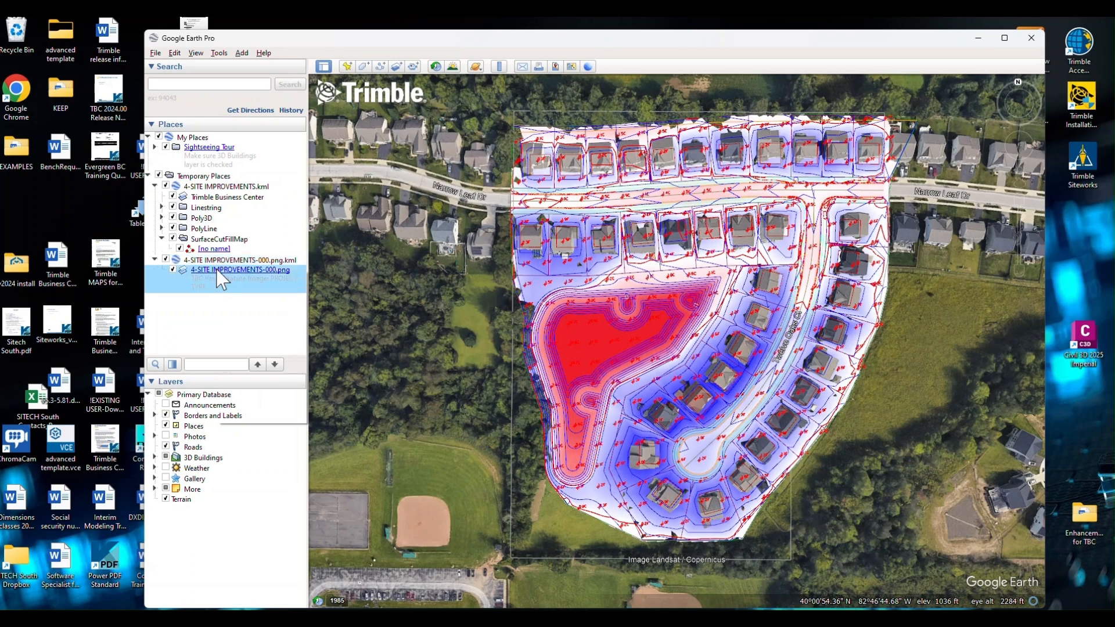
{"action": "left_click", "coordinate": [260, 418]}
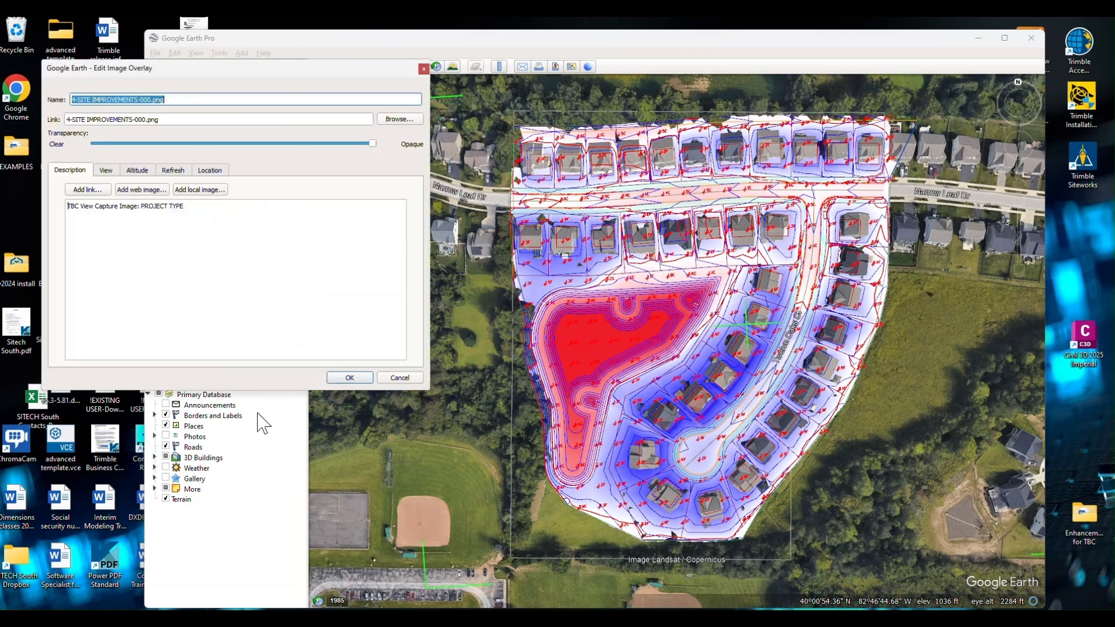
{"action": "left_click", "coordinate": [372, 143]}
{"action": "left_click_drag", "start_coordinate": [372, 143], "coordinate": [225, 143]}
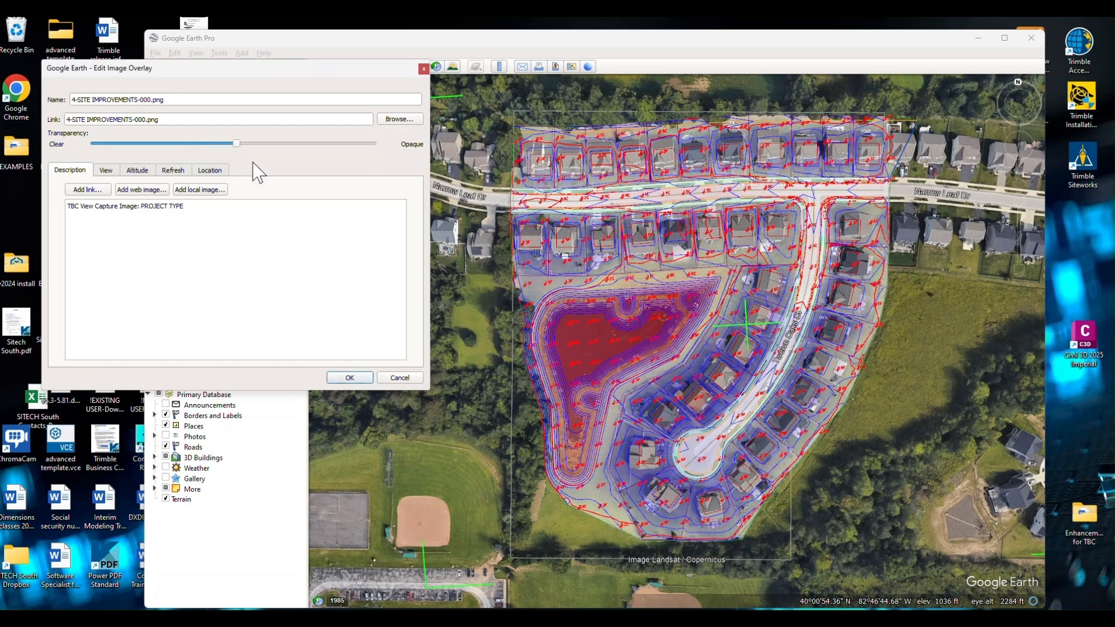
{"action": "left_click", "coordinate": [350, 379]}
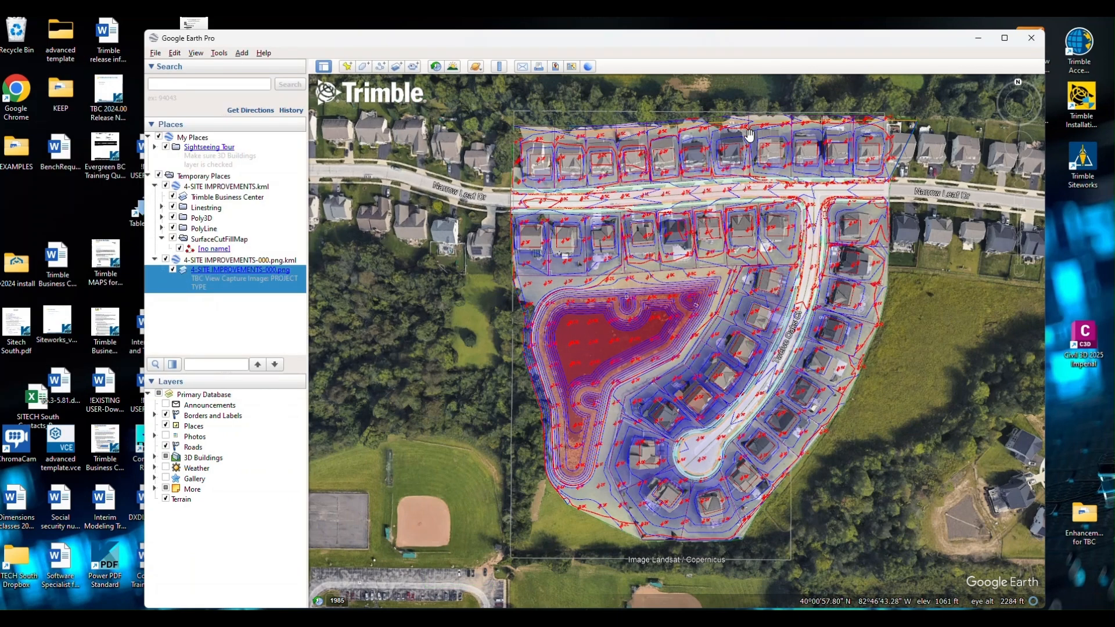
Inspect the semi-transparent cut/fill overlay against the houses and streets, and collapse the 4-SITE IMPROVEMENTS-000.png.kml entry.
{"action": "scroll", "coordinate": [756, 99], "scroll_direction": "up", "scroll_amount": 4}
{"action": "middle_click_drag", "start_coordinate": [754, 270], "coordinate": [761, 148]}
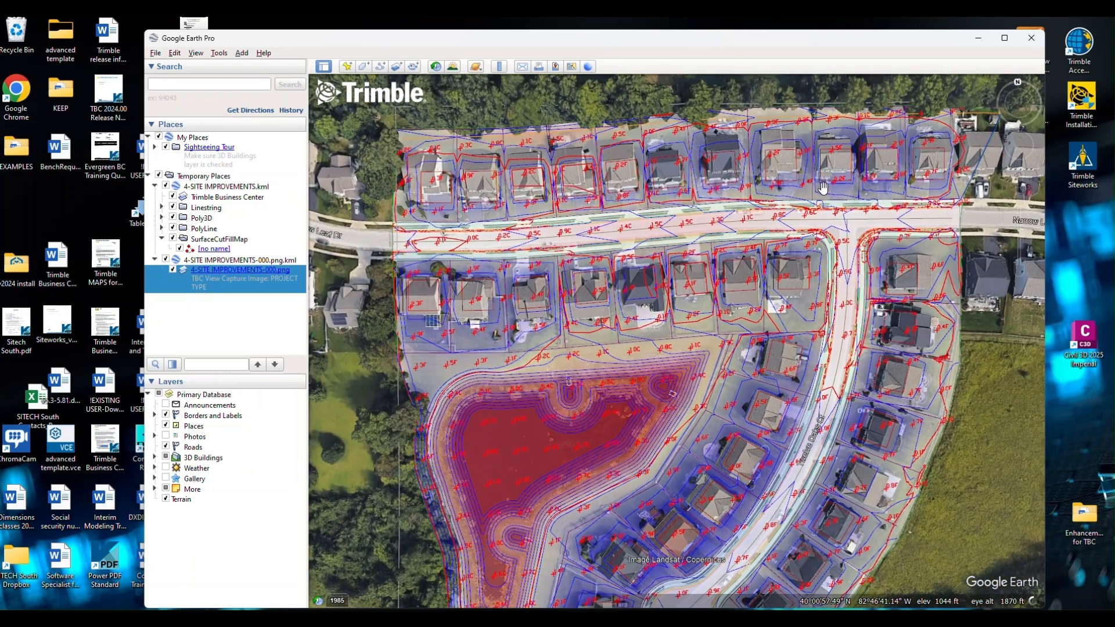
{"action": "scroll", "coordinate": [630, 327], "scroll_direction": "down", "scroll_amount": 4}
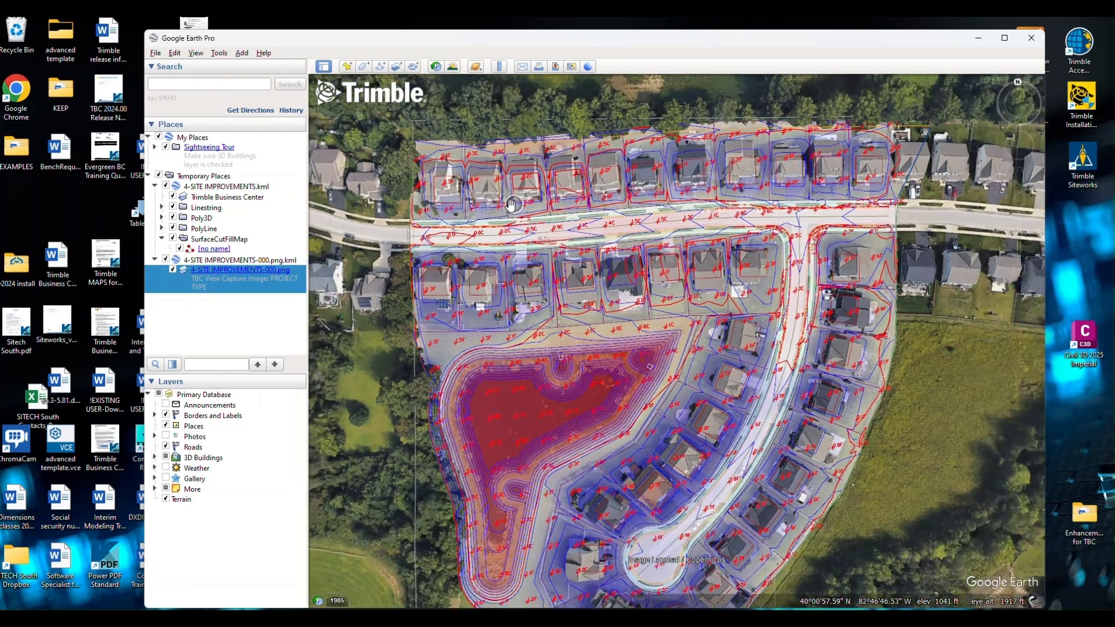
{"action": "scroll", "coordinate": [556, 358], "scroll_direction": "up", "scroll_amount": 2}
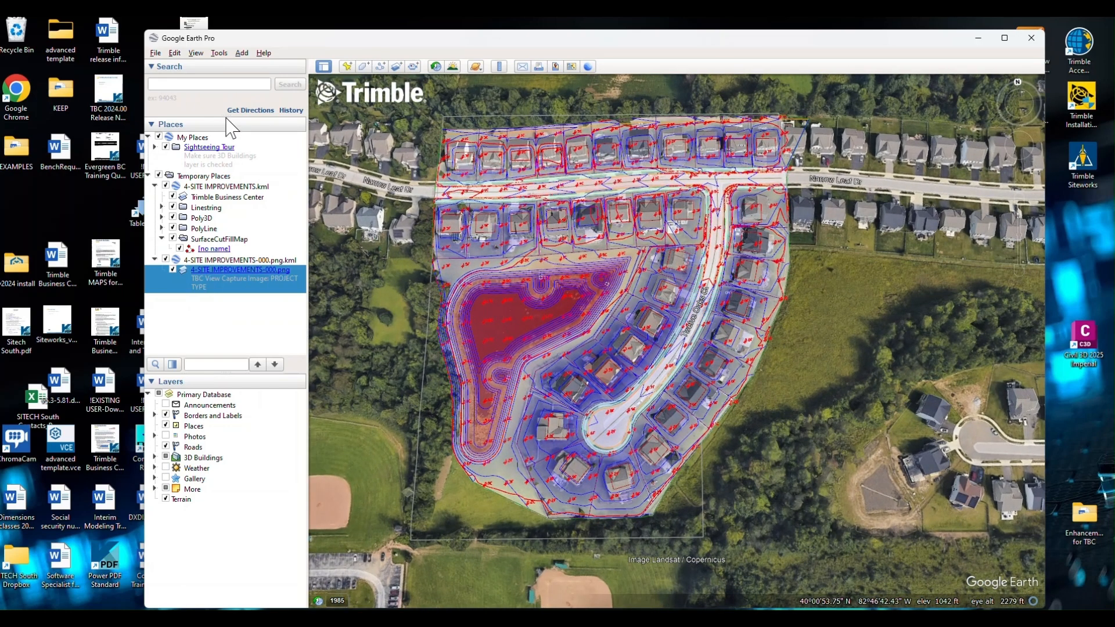
{"action": "left_click", "coordinate": [155, 260]}
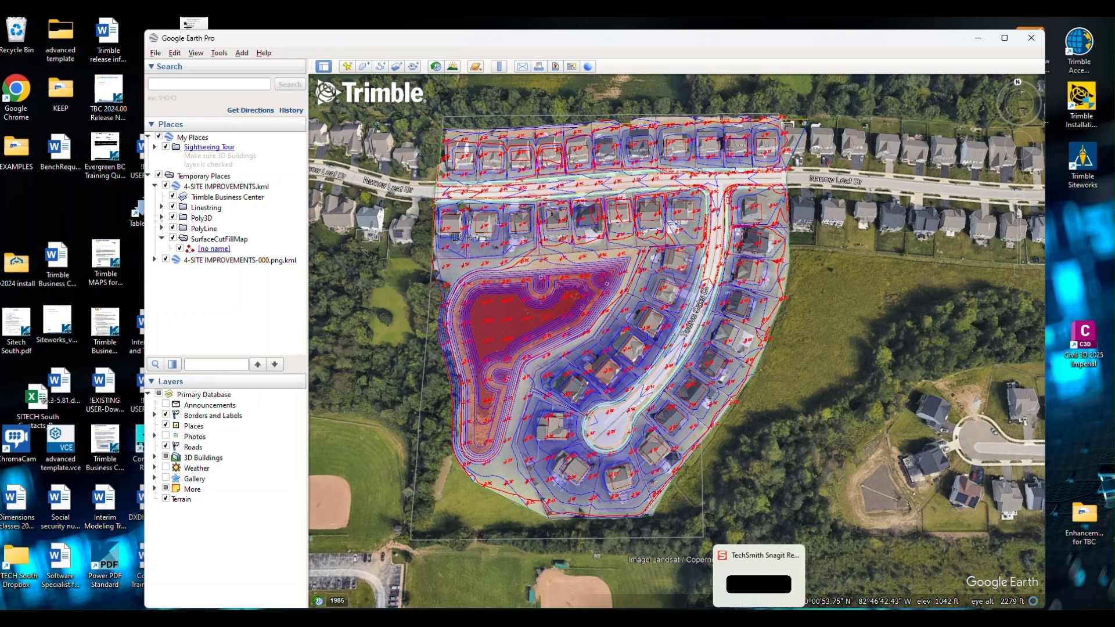
Switch to Trimble Business Center and show the .CF - Cut Fill Labels layer in the 49-CUT FILL MAP group.
{"action": "mouse_move", "coordinate": [785, 619]}
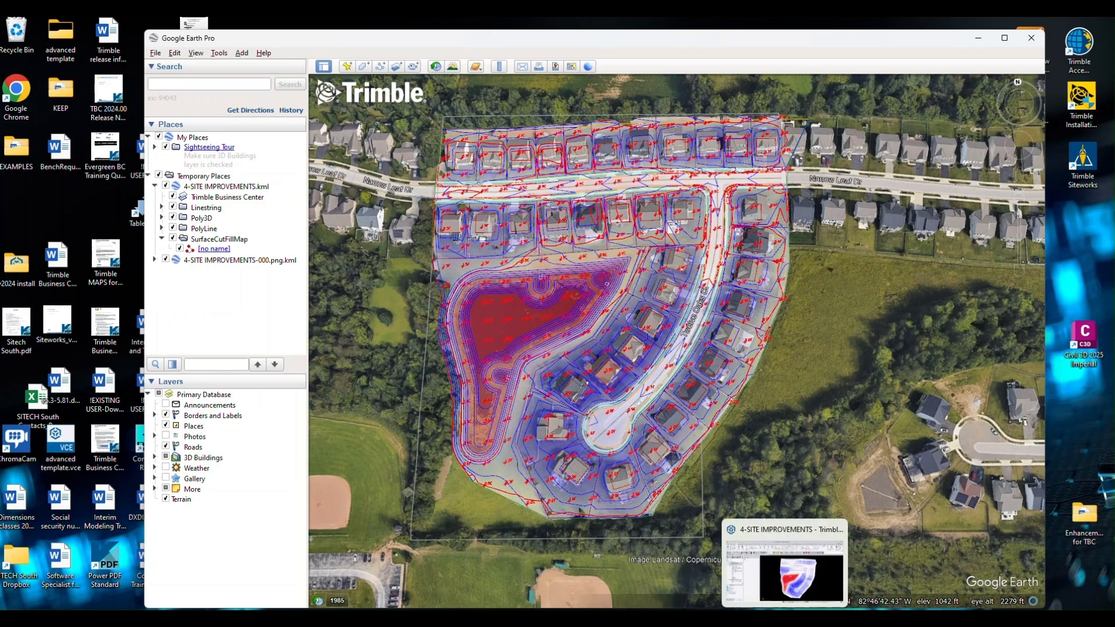
{"action": "left_click", "coordinate": [785, 619]}
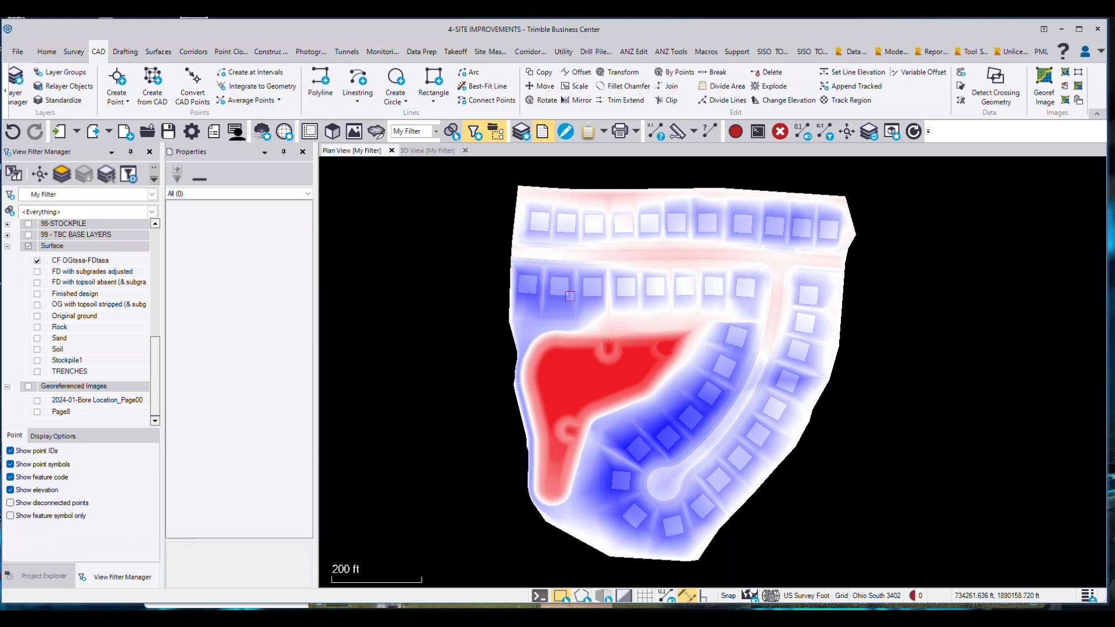
{"action": "scroll", "coordinate": [58, 314], "scroll_direction": "up", "scroll_amount": 3}
{"action": "scroll", "coordinate": [58, 314], "scroll_direction": "up", "scroll_amount": 3}
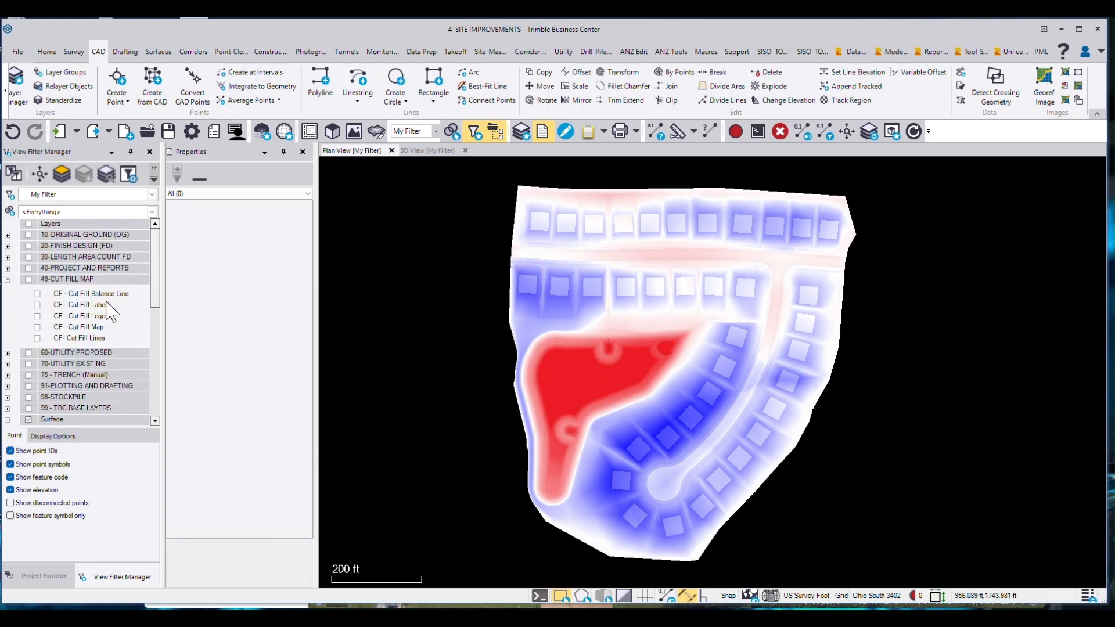
{"action": "left_click", "coordinate": [37, 305]}
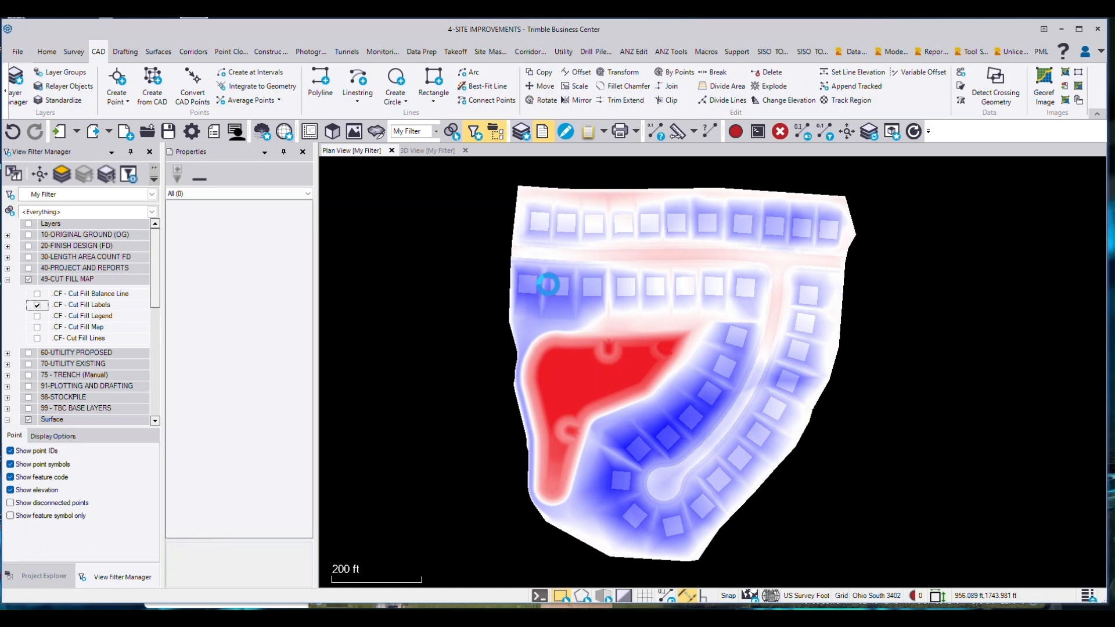